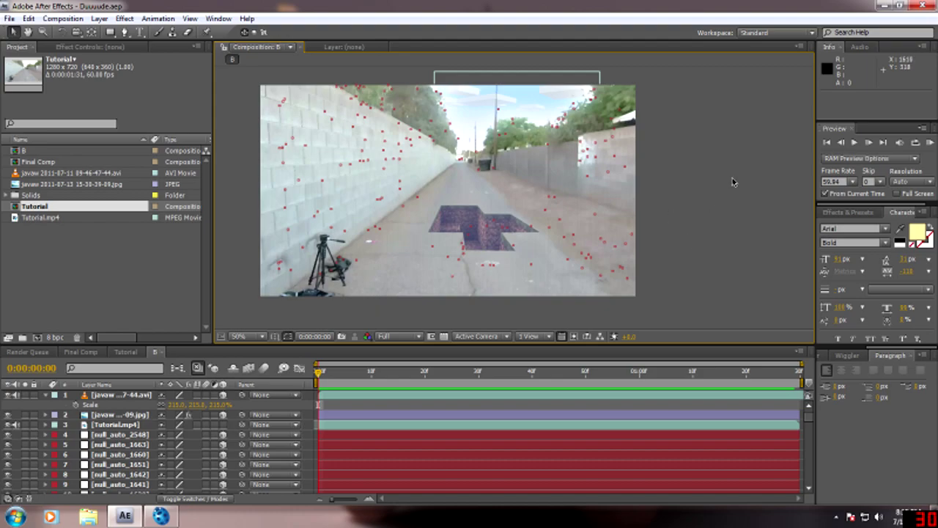
# - RAM-preview the composition, stop it, and check frames 0:00:00:11 and 0:00:00:32
pyautogui.click(930, 146)
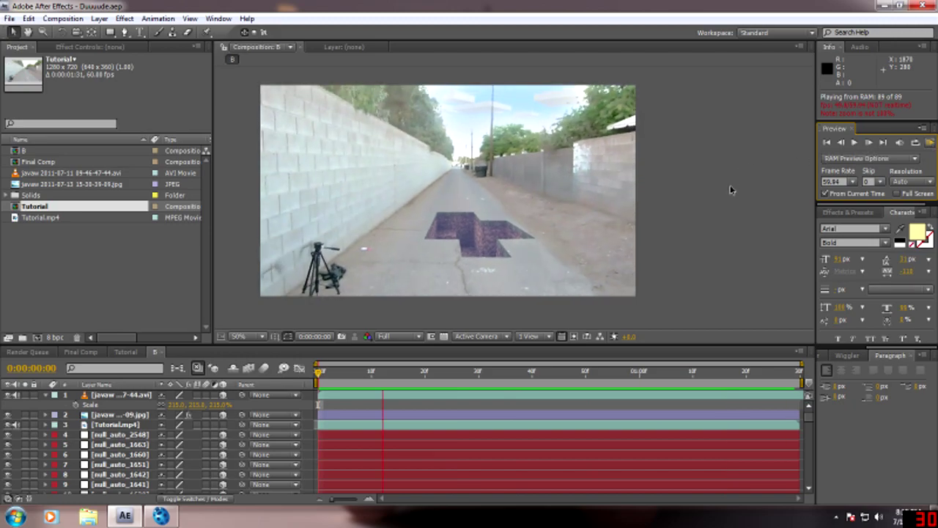
pyautogui.click(704, 209)
pyautogui.click(376, 372)
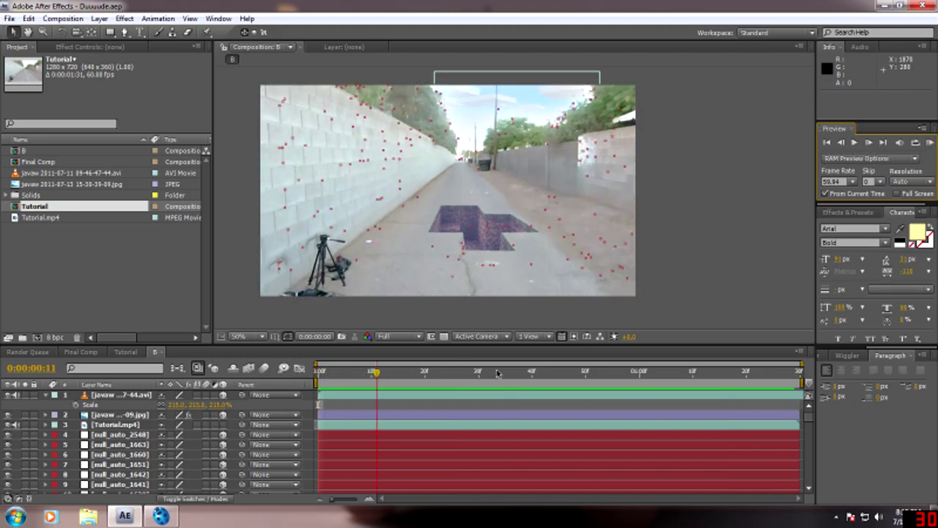
pyautogui.click(489, 372)
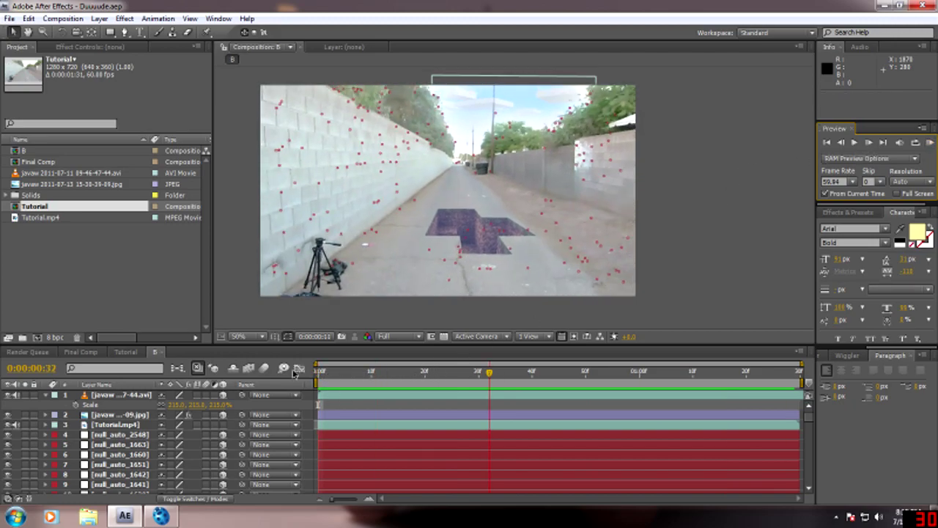
pyautogui.click(686, 214)
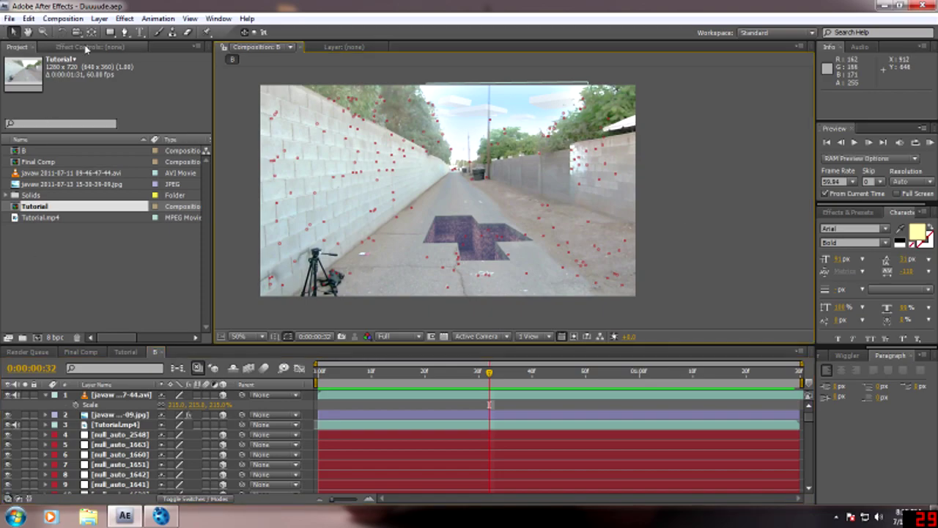
# - Import Tutorial.mp4 from the Desktop into the project again
pyautogui.click(9, 18)
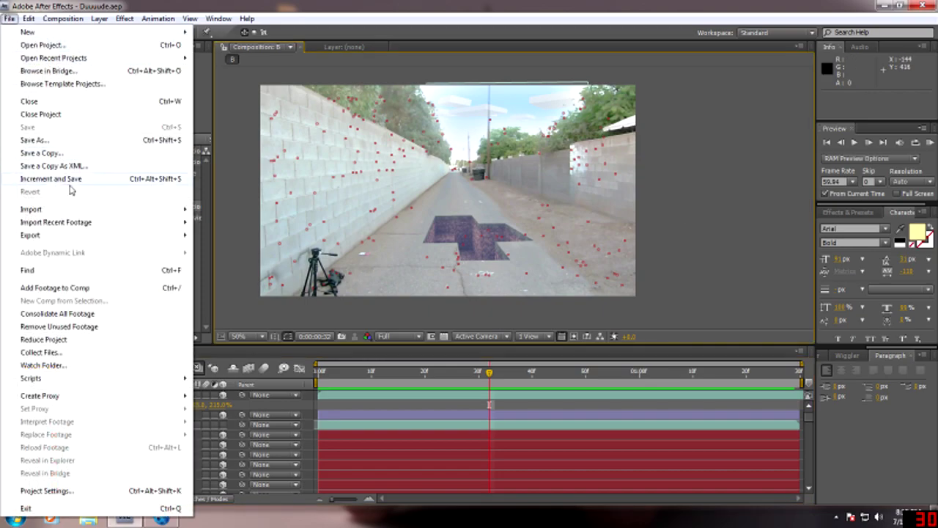
pyautogui.moveTo(63, 208)
pyautogui.click(252, 209)
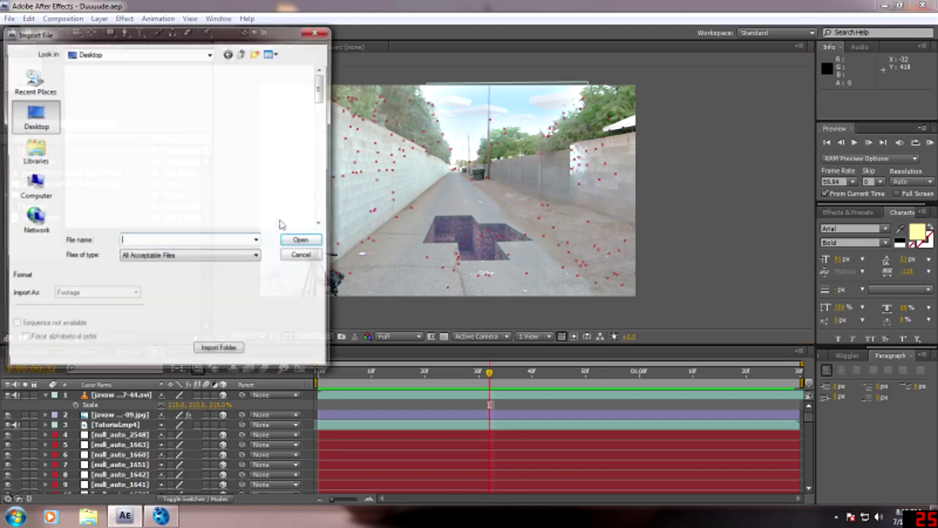
pyautogui.scroll(-10, 123, 192)
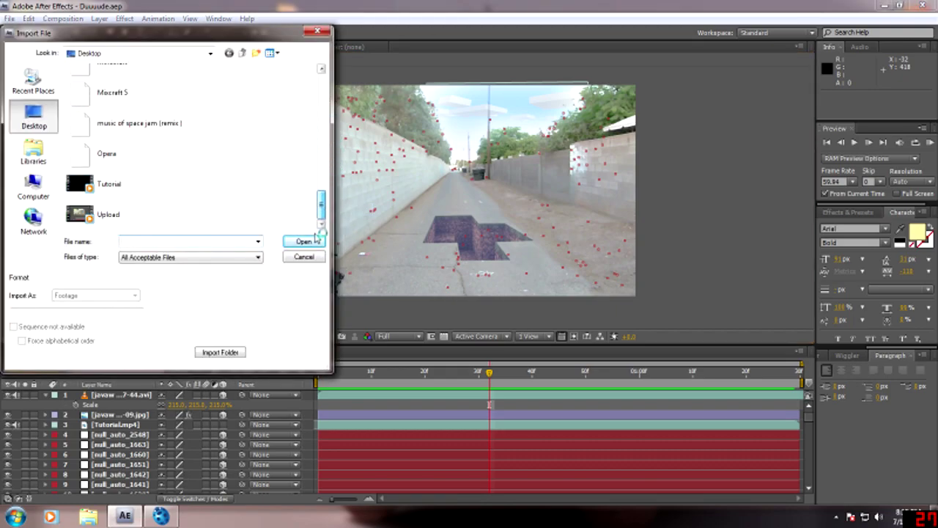
pyautogui.click(123, 192)
pyautogui.click(303, 241)
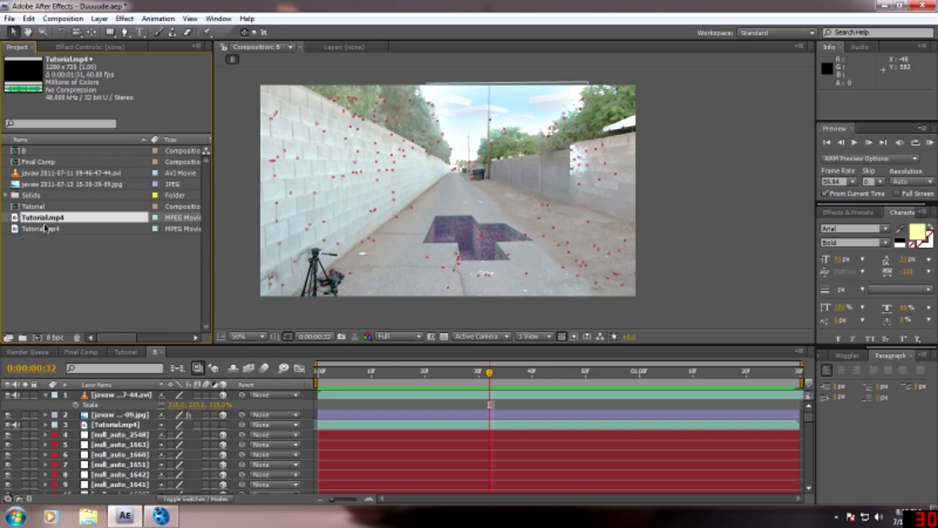
# - Make a new composition, Tutorial 2, from the upper Tutorial.mp4 footage item
pyautogui.click(41, 232)
pyautogui.click(45, 221)
pyautogui.click(40, 338)
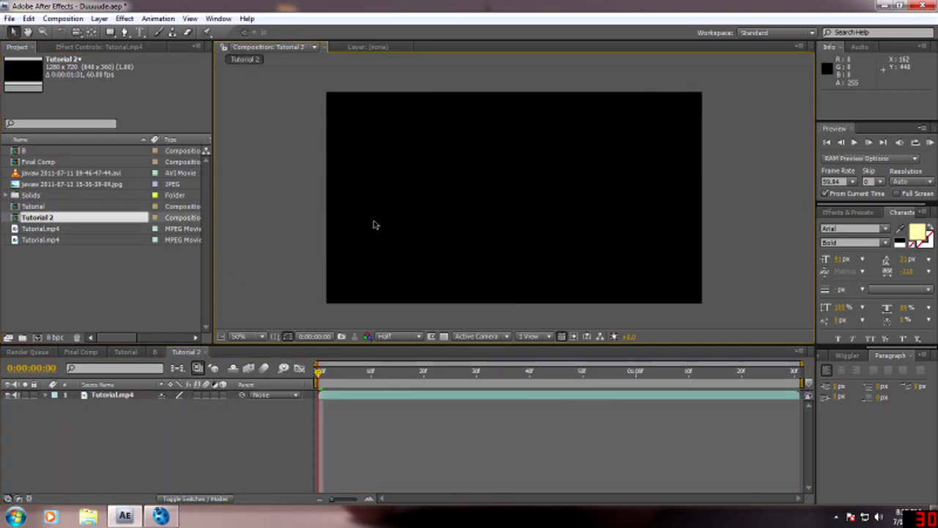
# - Scrub through the Tutorial 2 footage and return to the start of the composition
pyautogui.moveTo(359, 378); pyautogui.dragTo(635, 376)
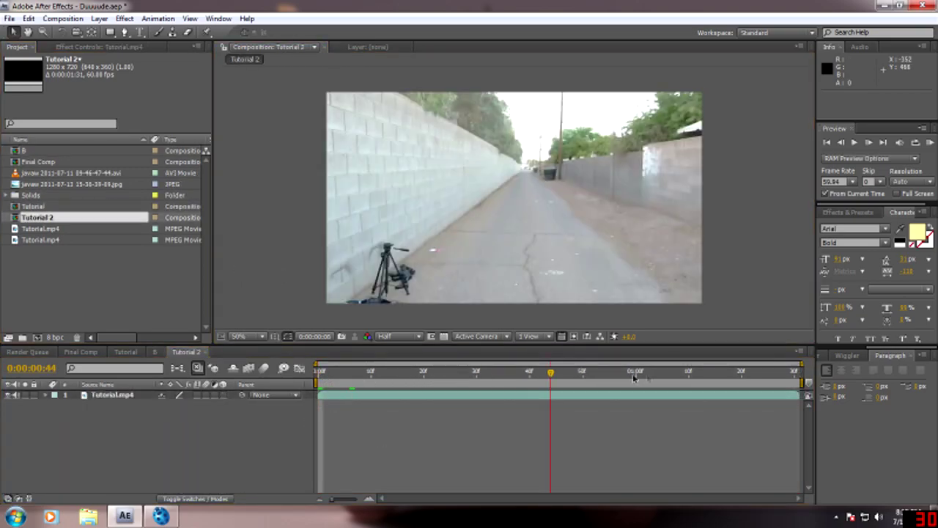
pyautogui.moveTo(758, 377); pyautogui.dragTo(430, 372)
pyautogui.press('Home')
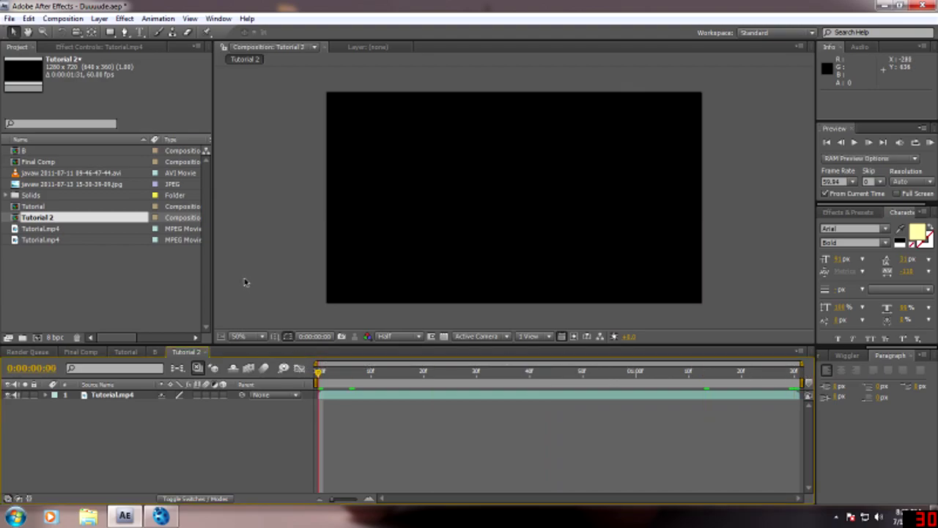
pyautogui.press('space')
pyautogui.click(63, 18)
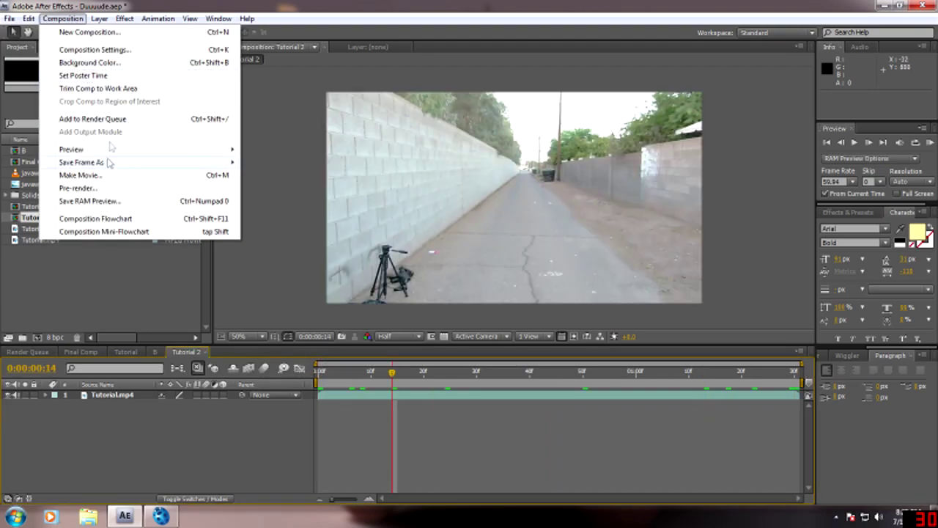
# - Add Tutorial 2 to the render queue with JPEG Sequence as its output format
pyautogui.click(121, 119)
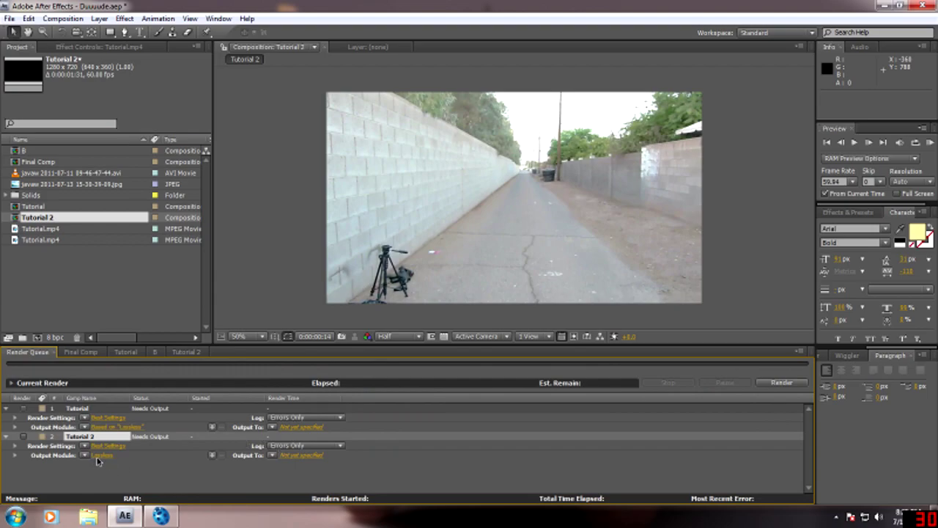
pyautogui.click(102, 456)
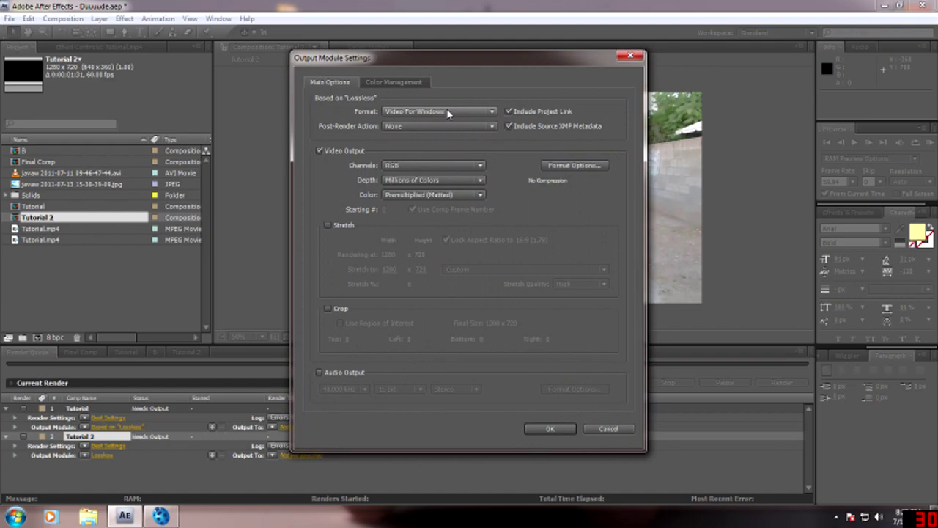
pyautogui.click(422, 112)
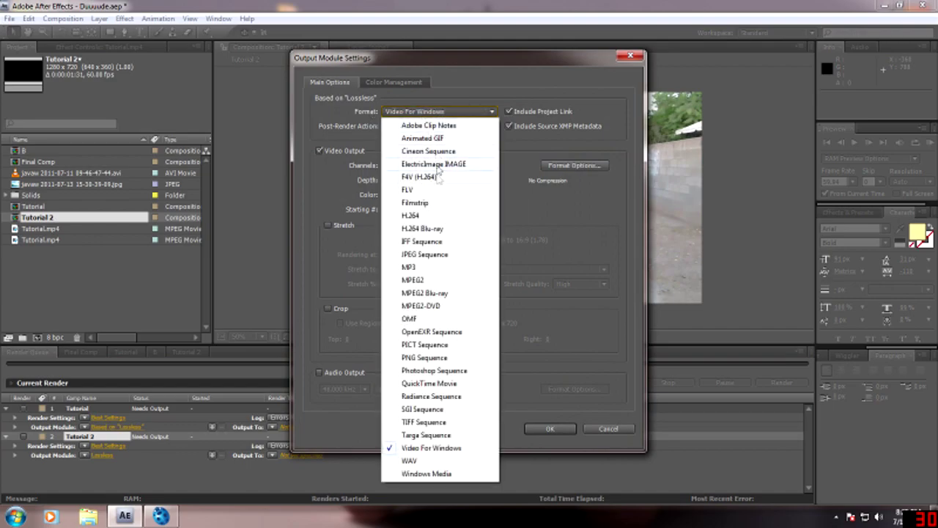
pyautogui.click(438, 256)
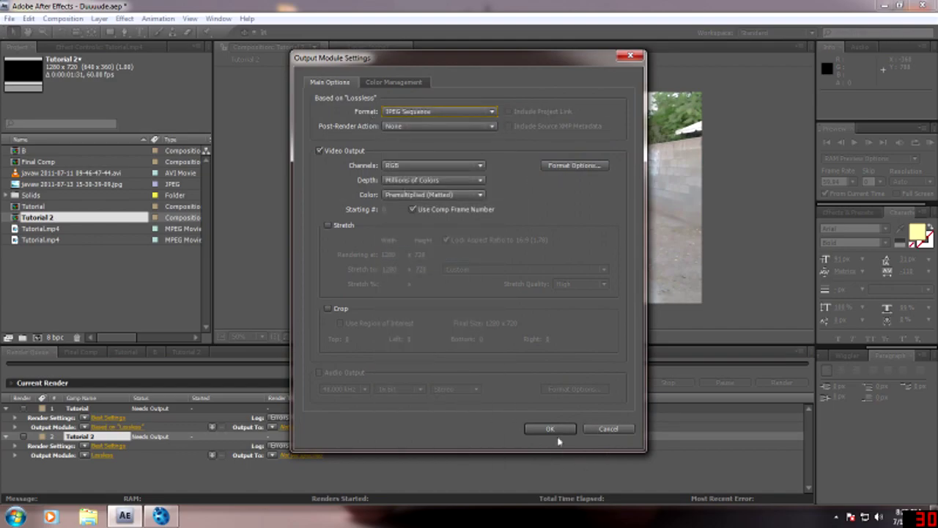
pyautogui.click(549, 428)
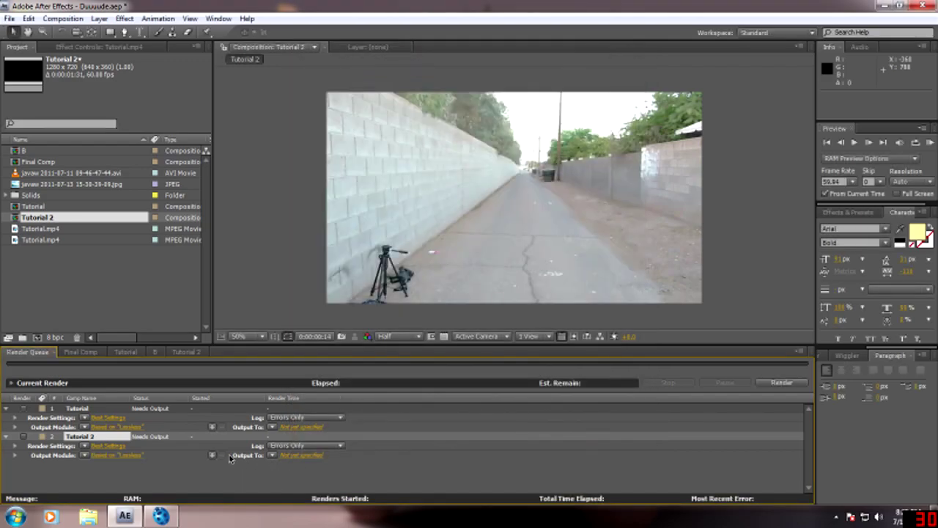
# - Browse the render destination to the JPEG folder, then cancel the Output To dialog
pyautogui.click(298, 456)
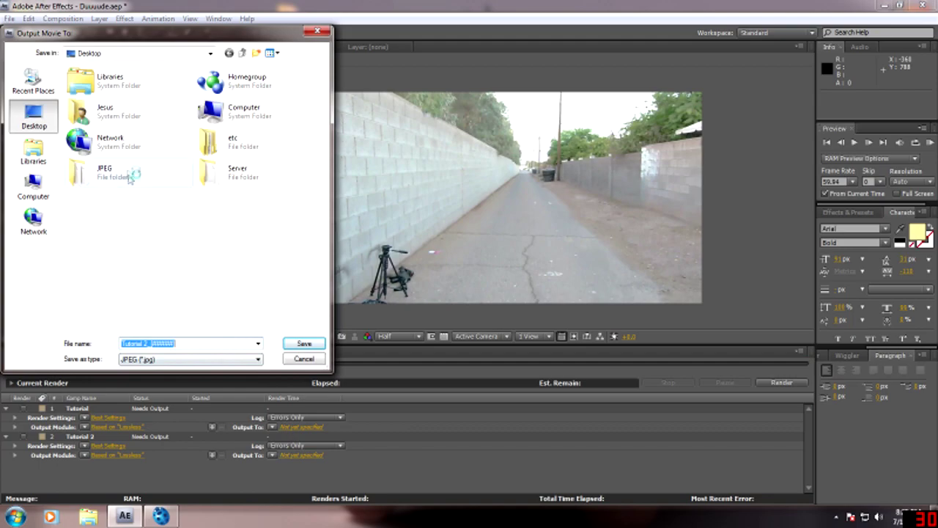
pyautogui.doubleClick(117, 172)
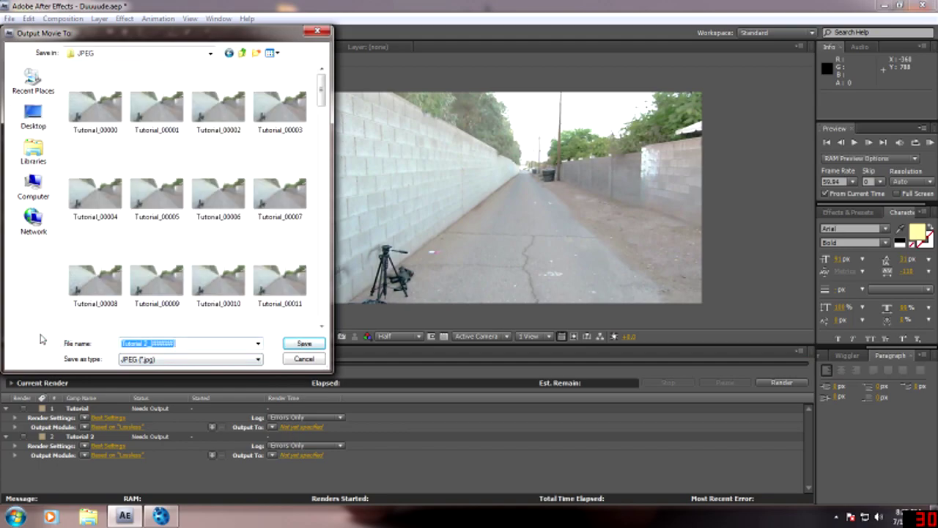
pyautogui.write('Convert')
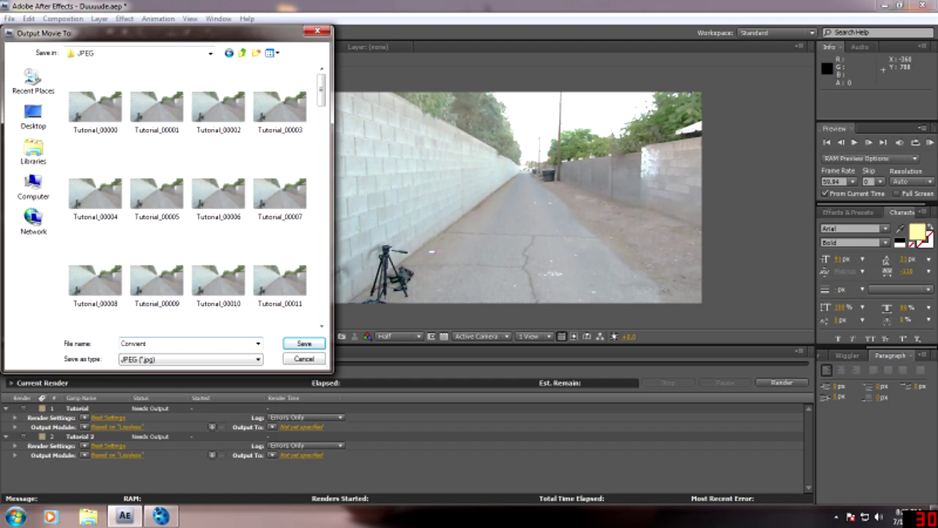
pyautogui.click(302, 360)
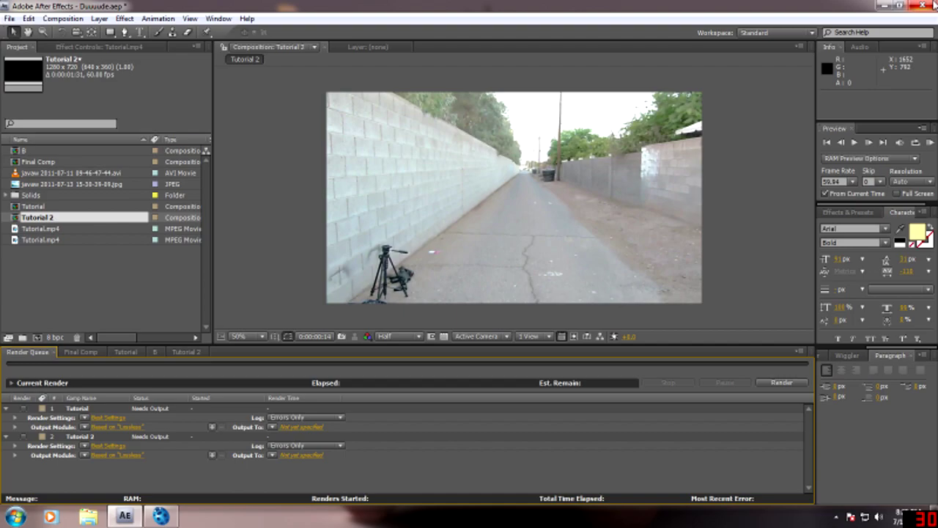
# - Minimize After Effects and, in boujou's Import Sequence, pick Tutorial_00000.jpg from Desktop > JPEG
pyautogui.click(882, 7)
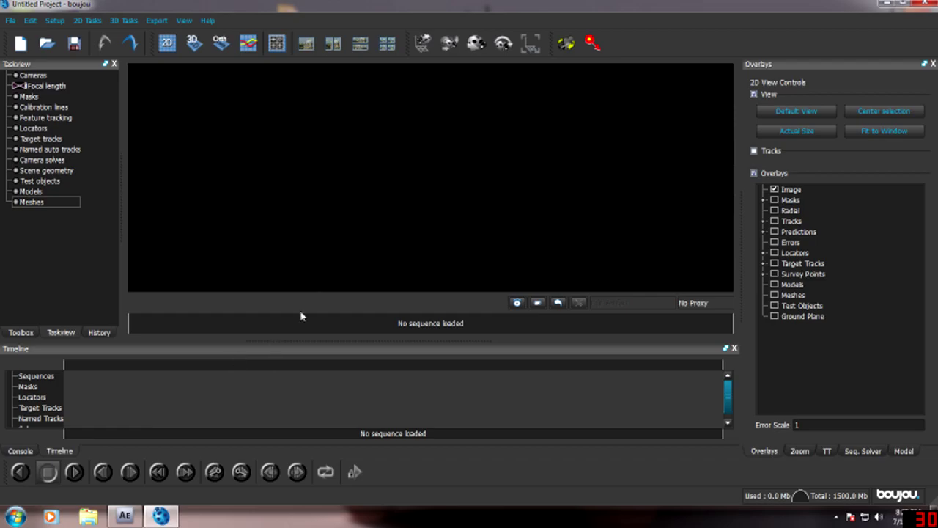
pyautogui.click(55, 21)
pyautogui.click(80, 34)
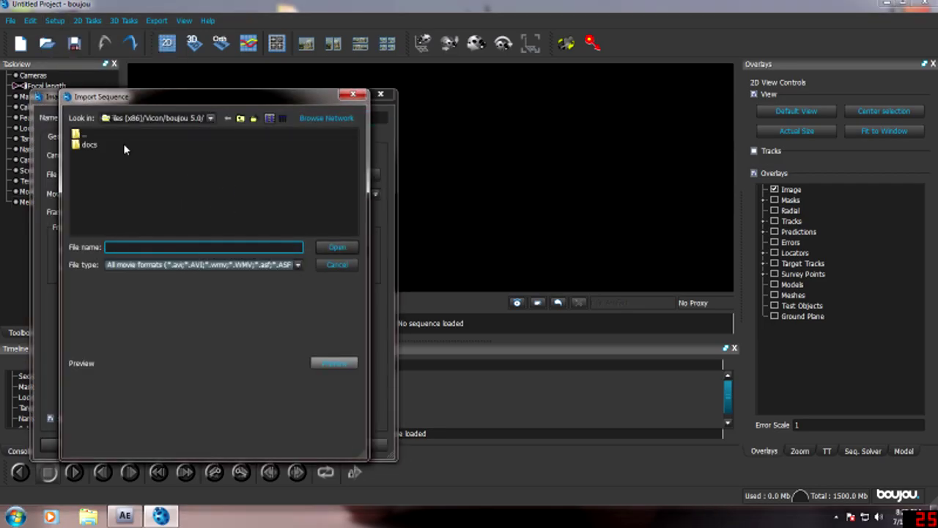
pyautogui.click(210, 117)
pyautogui.click(139, 205)
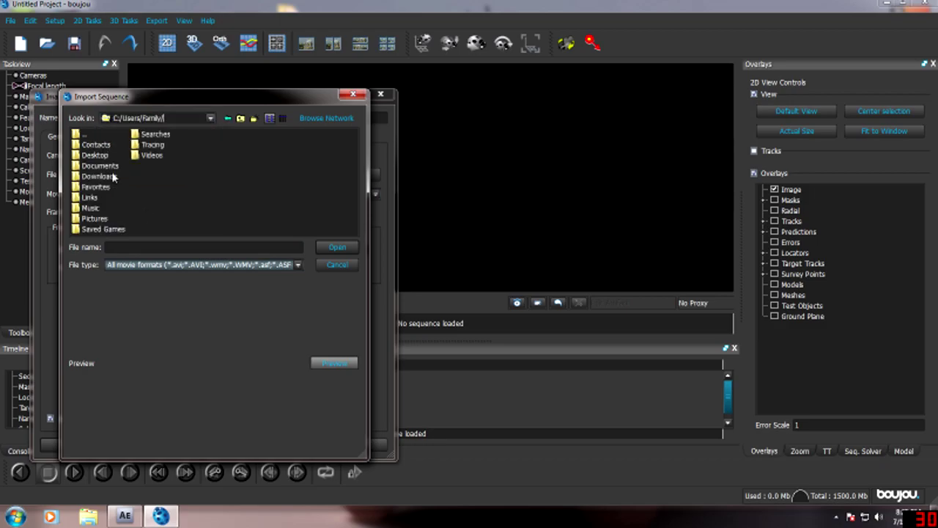
pyautogui.doubleClick(96, 155)
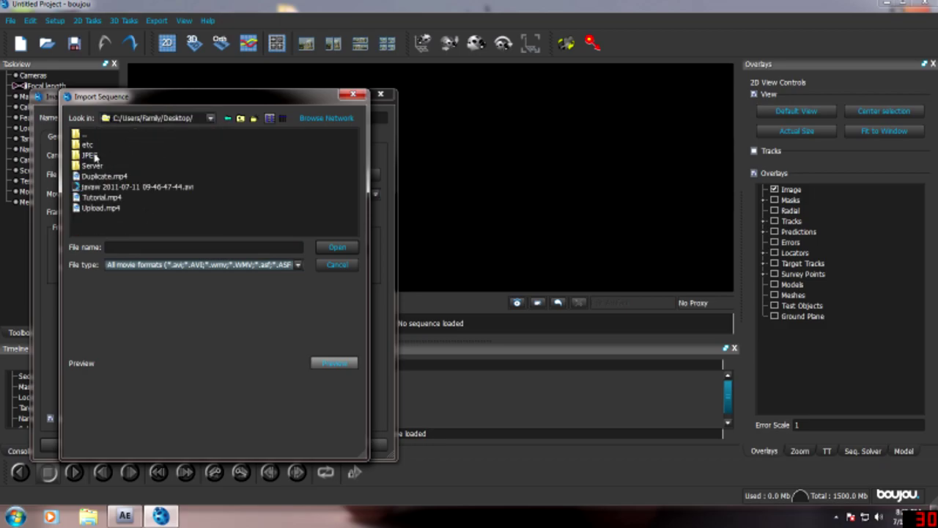
pyautogui.doubleClick(95, 157)
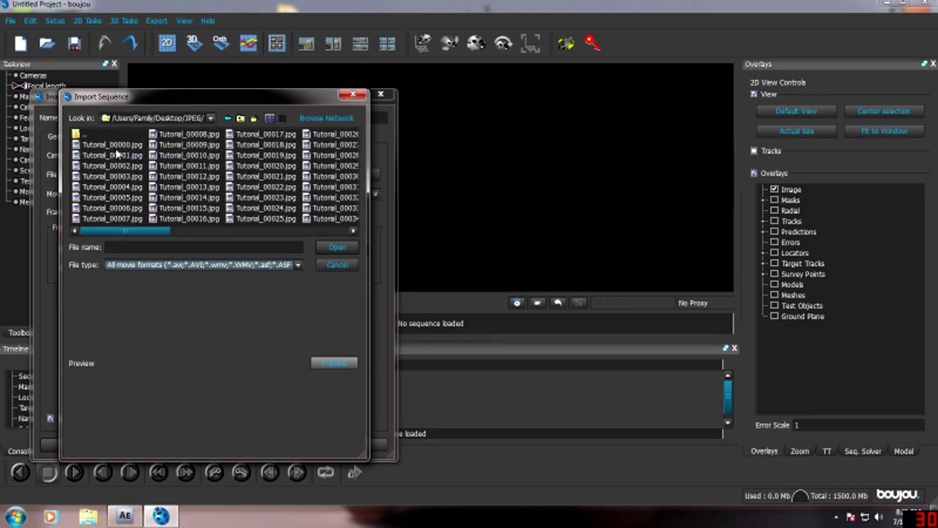
pyautogui.click(117, 146)
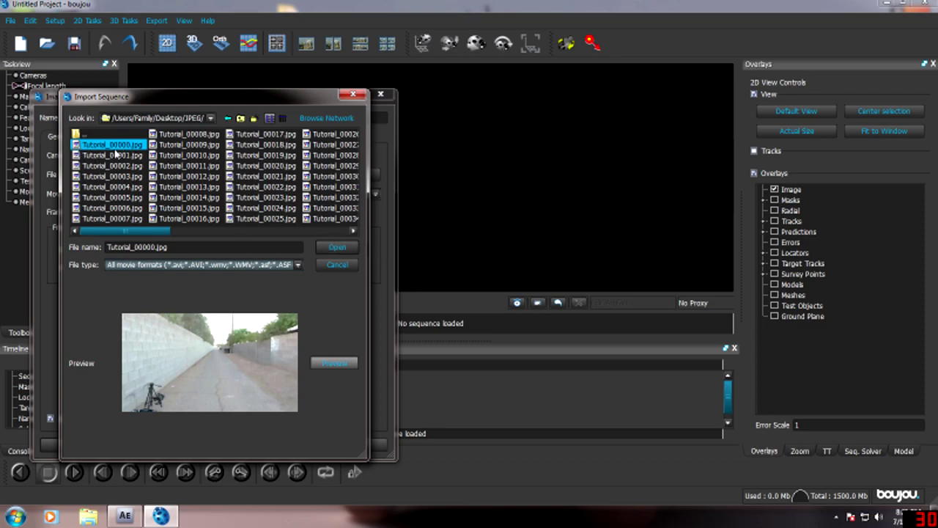
# - Load the chosen JPEG sequence with Nodal Pan as the camera move type
pyautogui.click(338, 249)
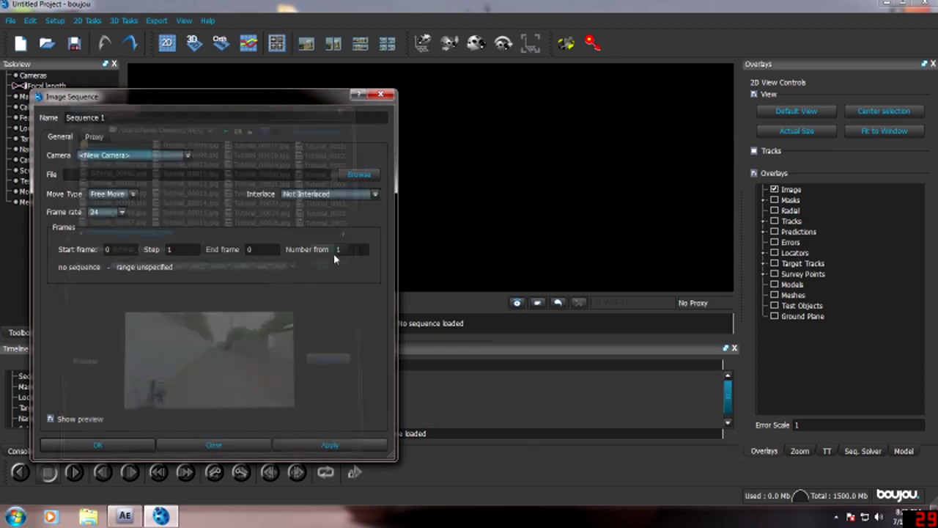
pyautogui.click(134, 194)
pyautogui.click(110, 210)
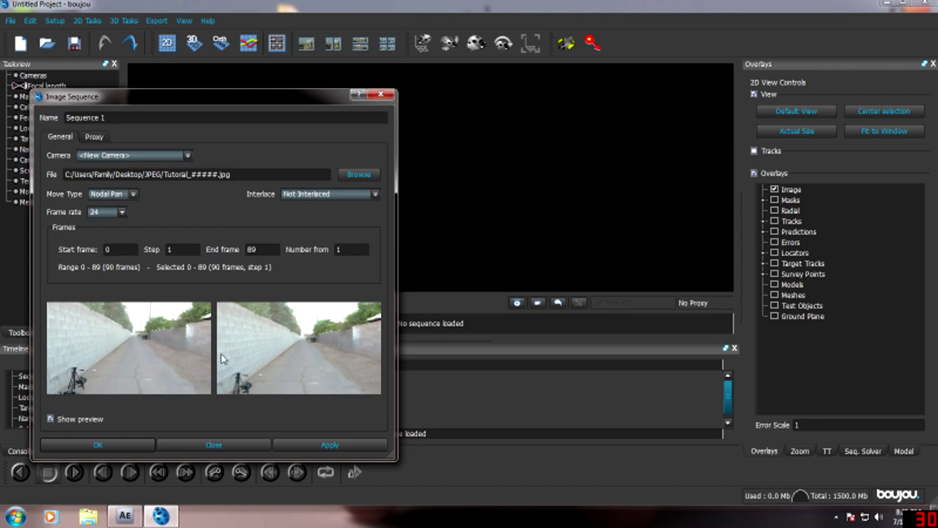
pyautogui.click(133, 195)
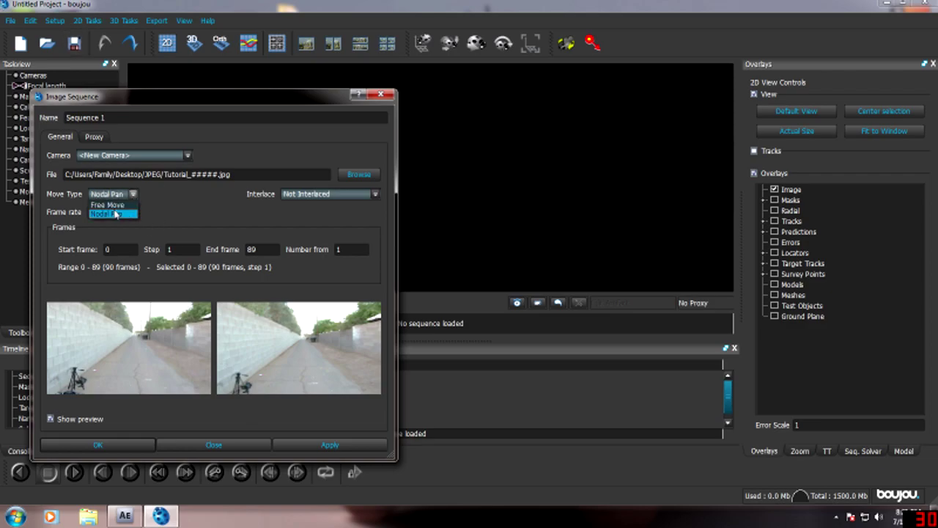
pyautogui.click(110, 211)
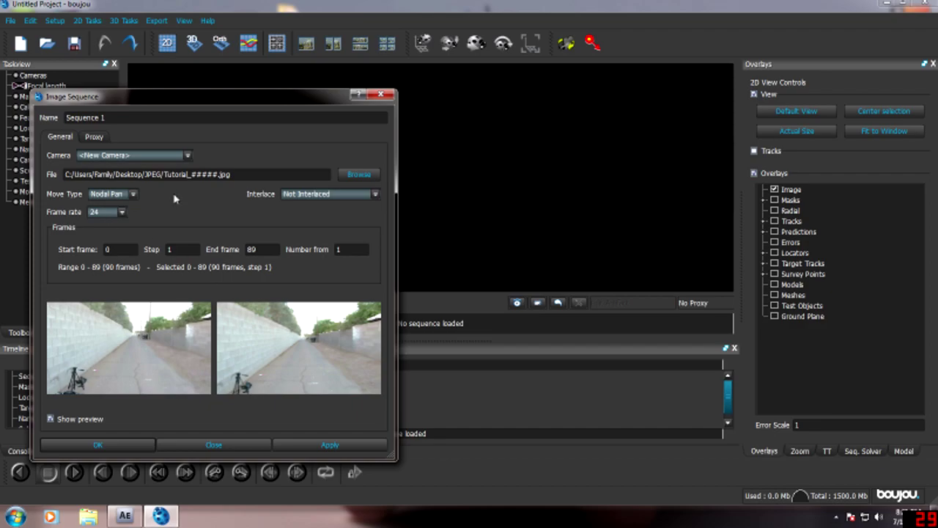
# - Change the sequence frame rate from 24 to 60
pyautogui.click(121, 212)
pyautogui.click(148, 212)
pyautogui.click(122, 213)
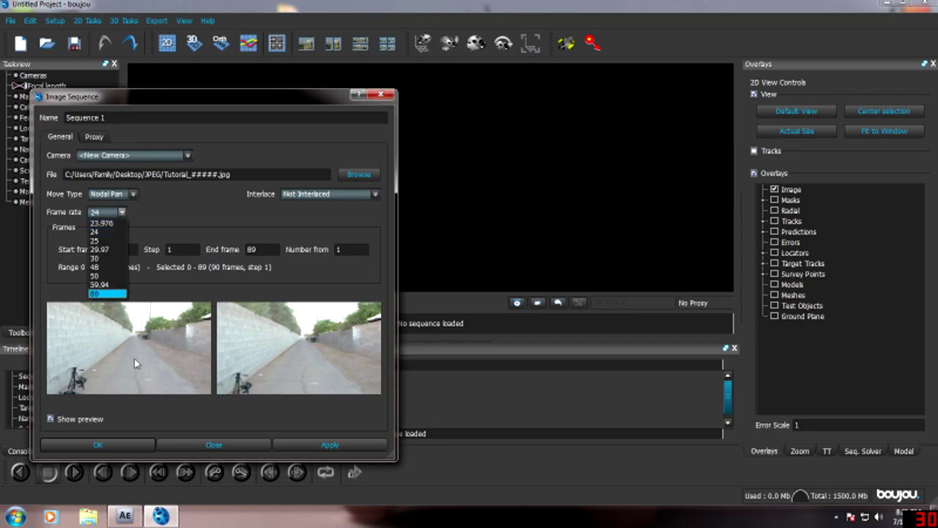
pyautogui.click(98, 294)
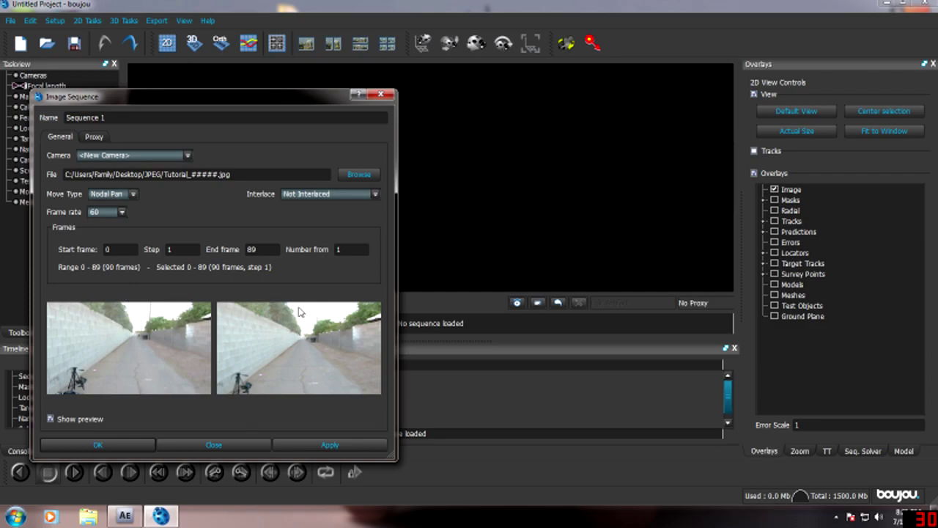
# - Switch to After Effects and confirm Tutorial.mp4 runs at 60 fps
pyautogui.click(125, 515)
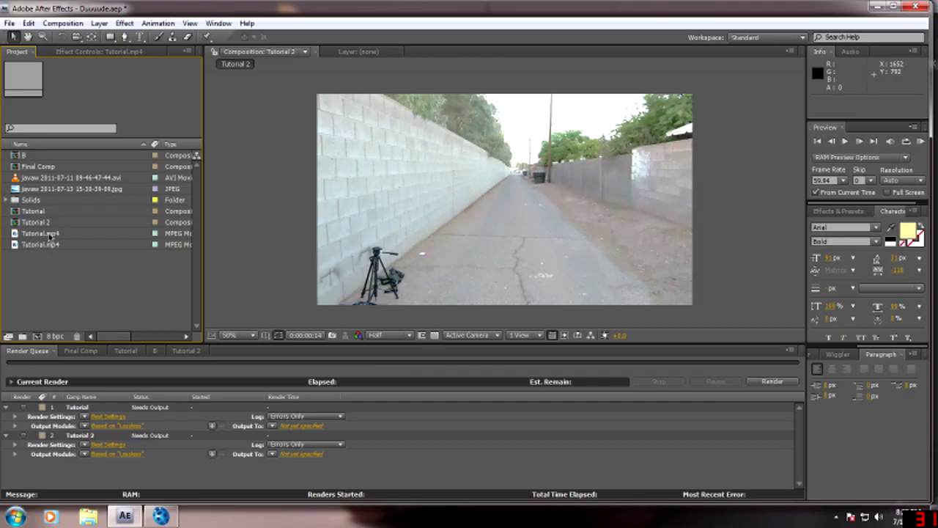
pyautogui.click(48, 234)
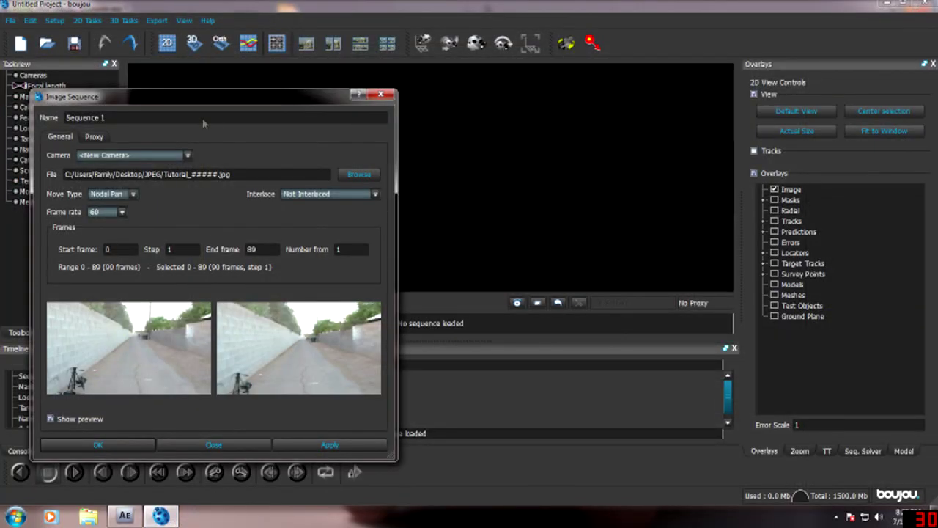
# - Apply the image sequence at a frame rate of 60 and close its settings
pyautogui.click(316, 450)
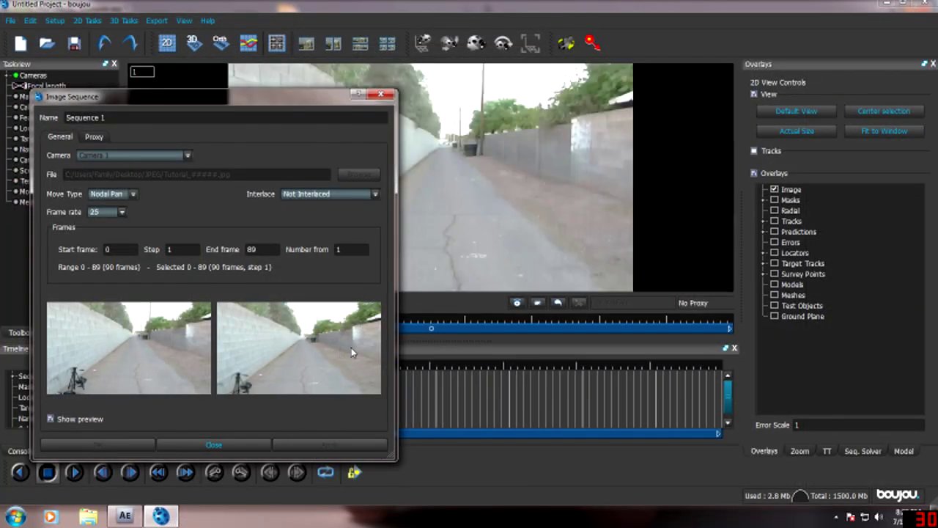
pyautogui.click(122, 212)
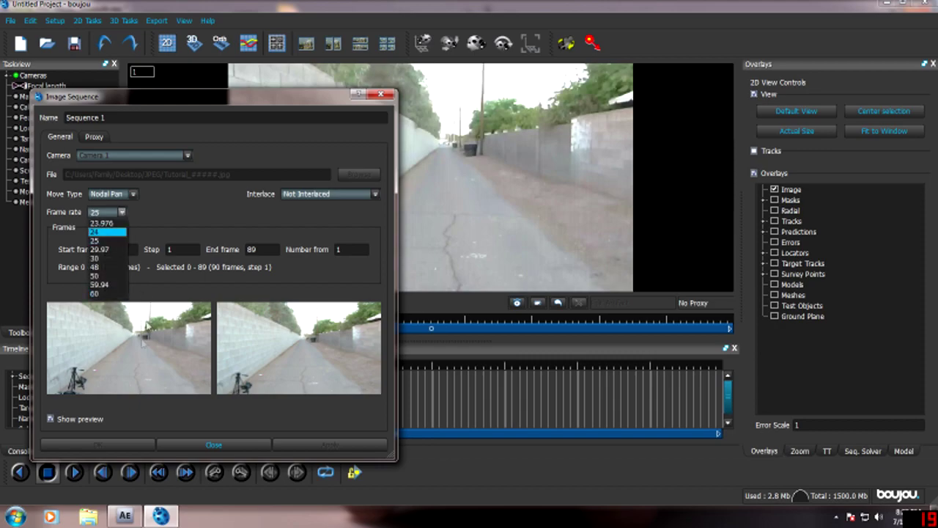
pyautogui.click(107, 294)
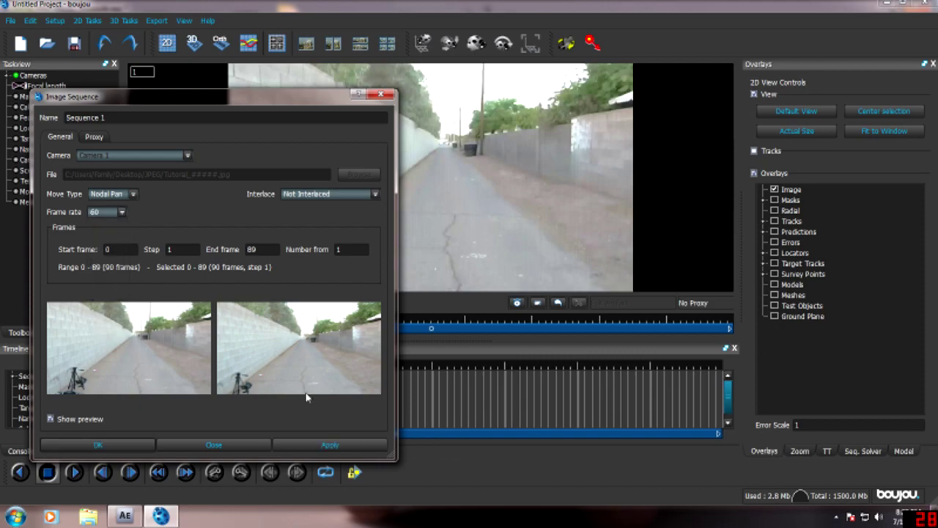
pyautogui.click(337, 448)
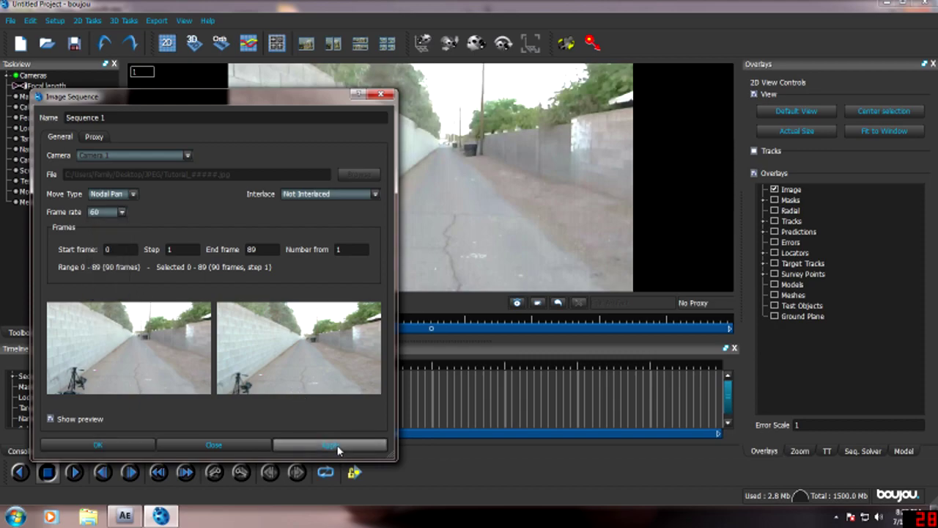
pyautogui.click(233, 448)
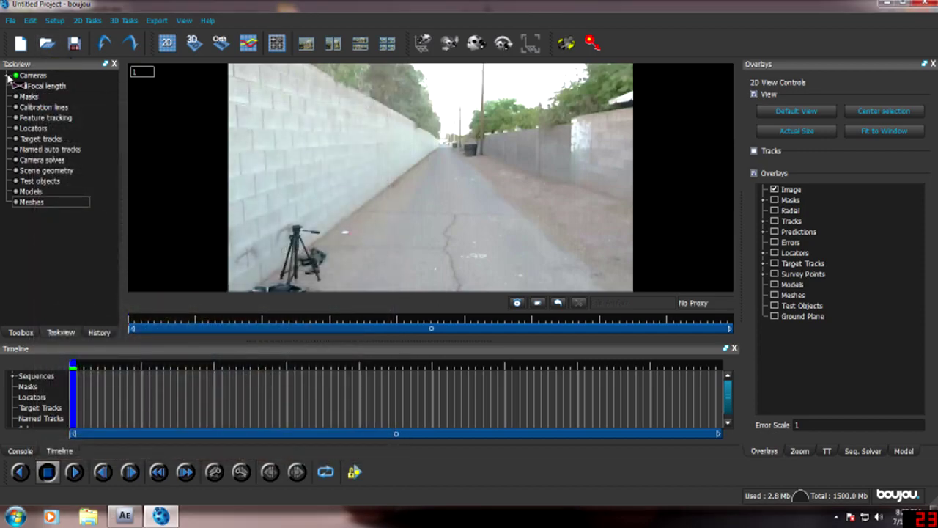
# - Expand Cameras > Camera 1 and verify Sequence 1's settings before closing them
pyautogui.click(9, 76)
pyautogui.click(18, 86)
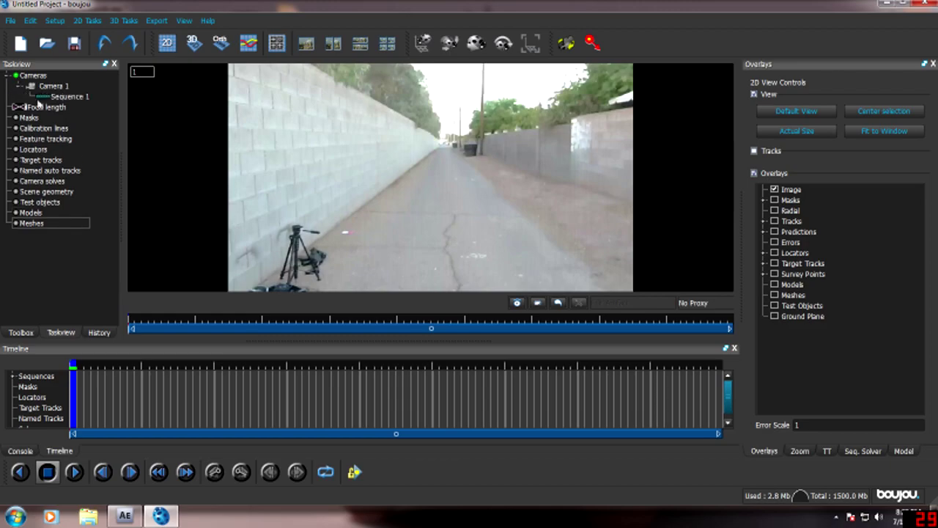
pyautogui.doubleClick(64, 97)
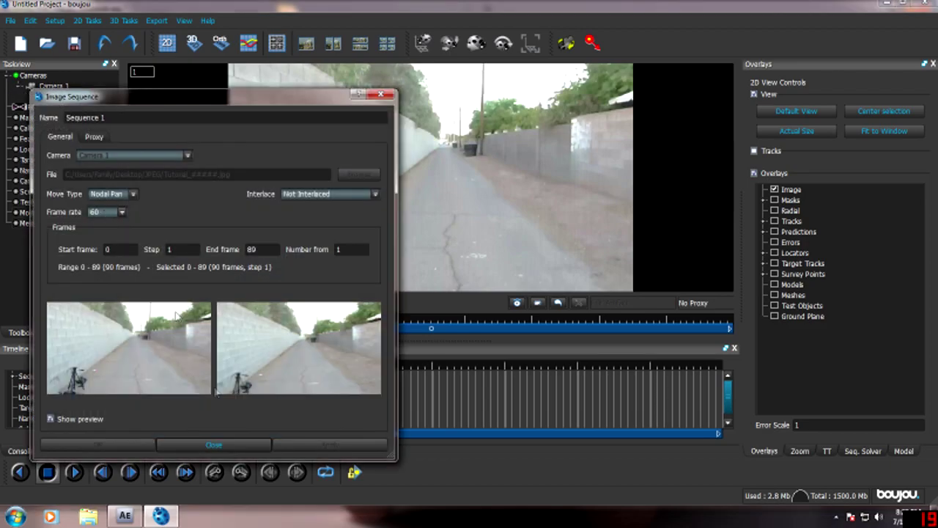
pyautogui.click(225, 443)
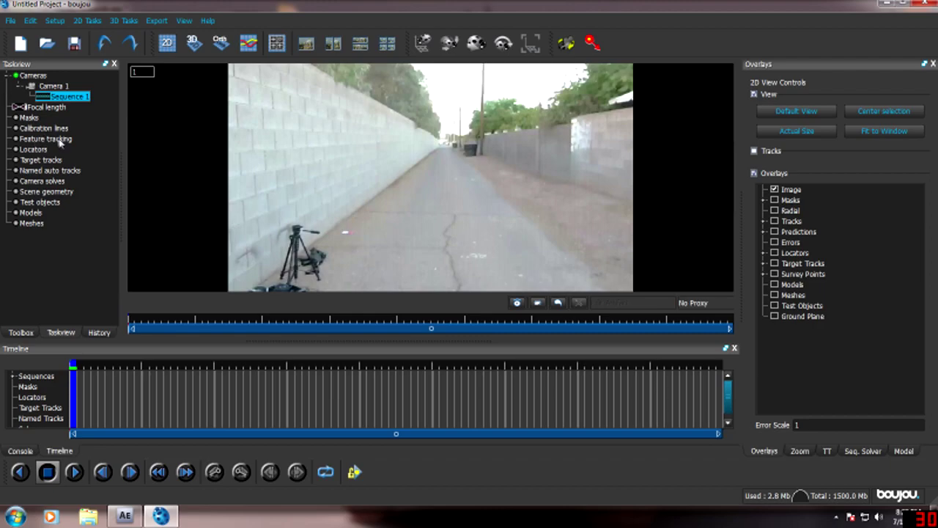
# - Run feature tracking on the Tutorial sequence, then scrub back to frame 15 to review the tracks
pyautogui.doubleClick(60, 140)
pyautogui.click(132, 280)
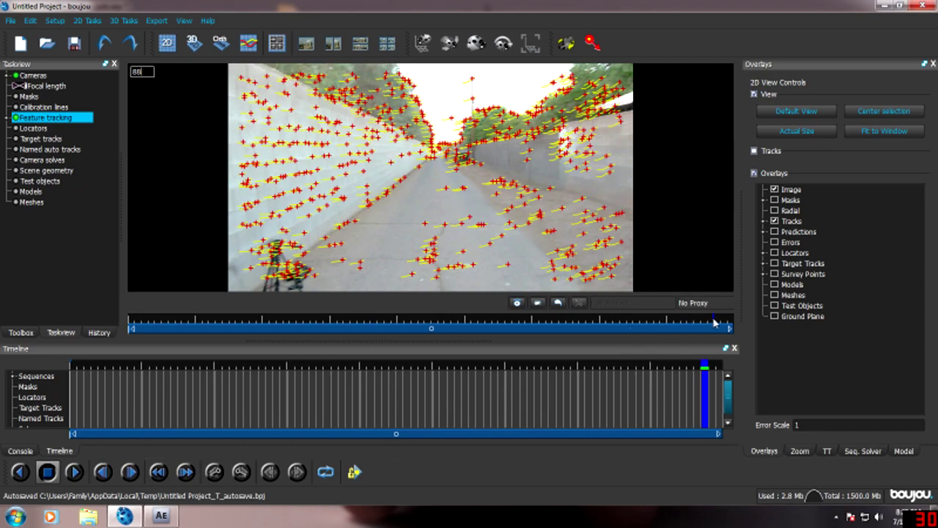
pyautogui.moveTo(715, 322); pyautogui.dragTo(128, 321)
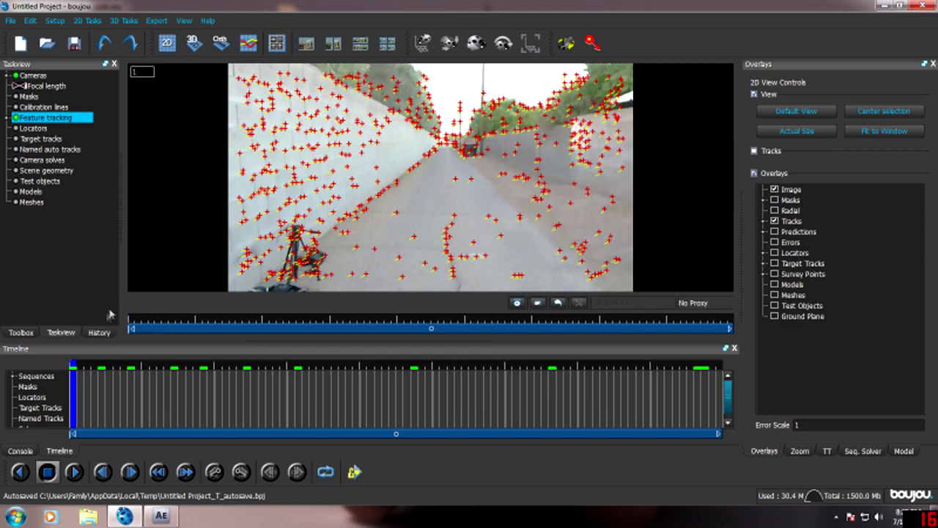
# - Start a nodal pan camera solve from the Camera solves settings, producing Camera solve 1
pyautogui.doubleClick(51, 161)
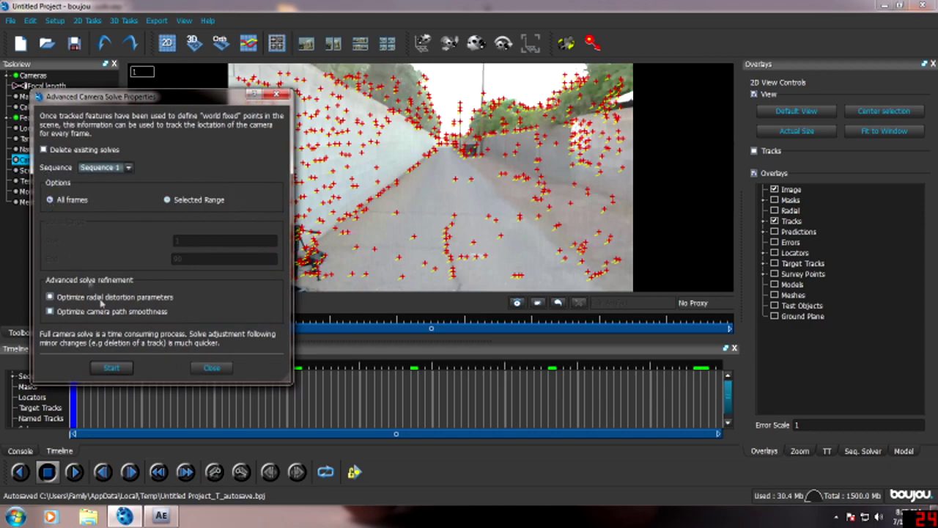
pyautogui.click(113, 370)
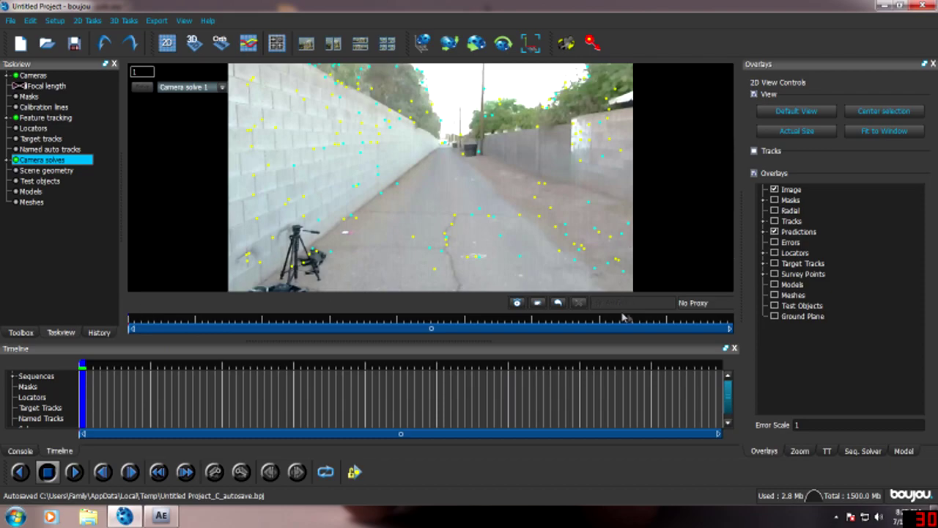
# - Export the camera solve as After Effects (Maya) with the scene scaled by 1000
pyautogui.click(157, 21)
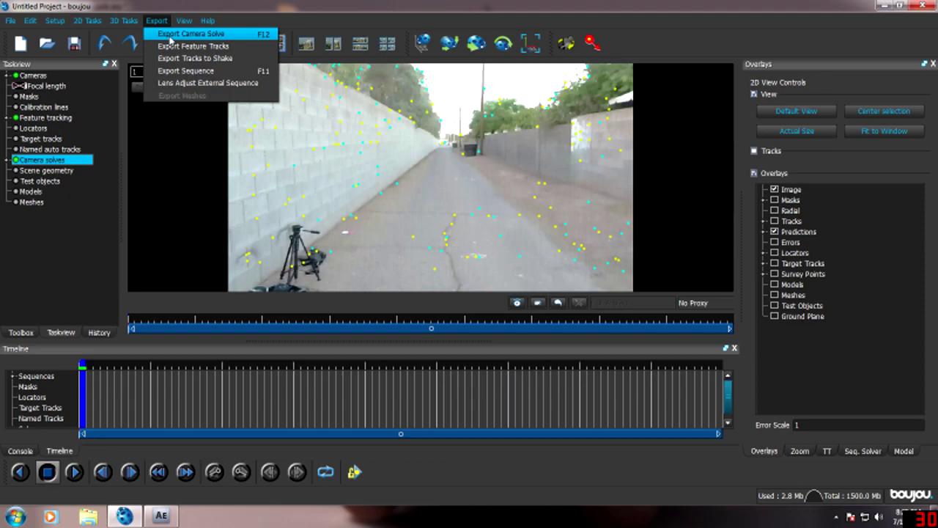
pyautogui.click(170, 32)
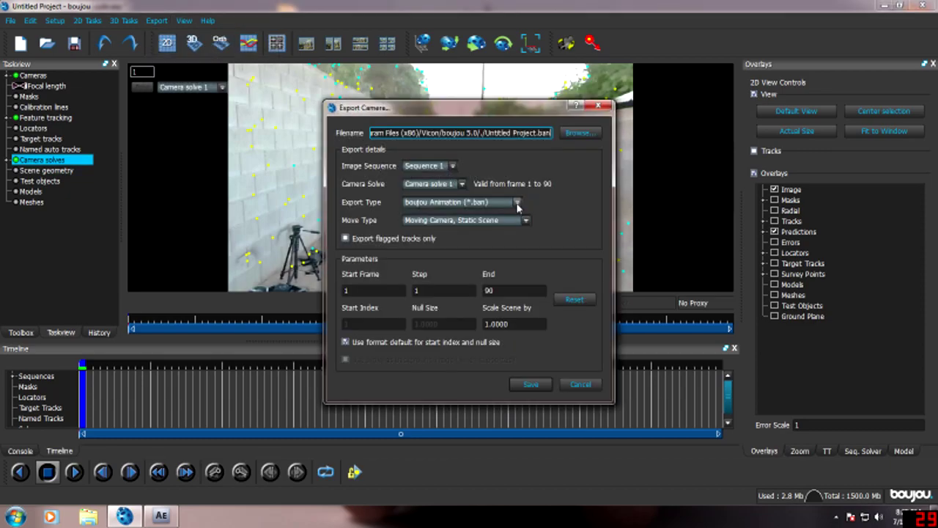
pyautogui.click(517, 202)
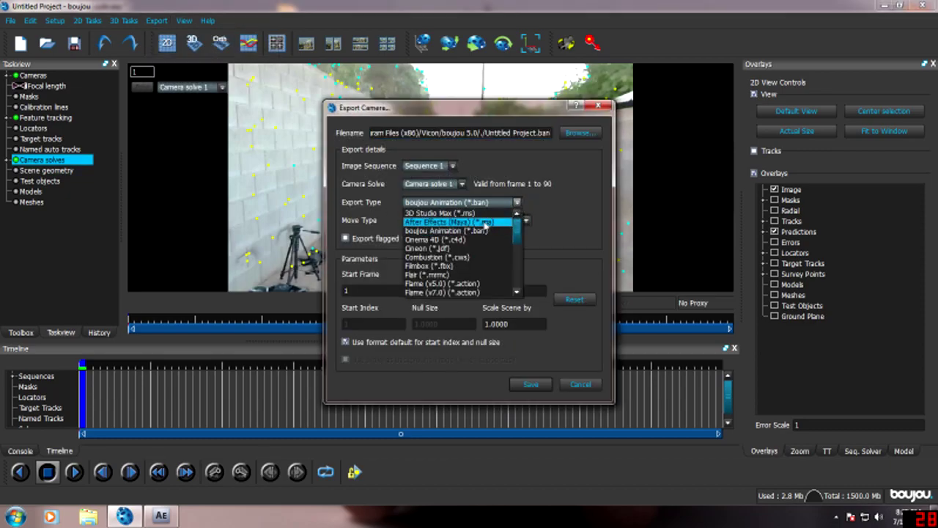
pyautogui.click(487, 222)
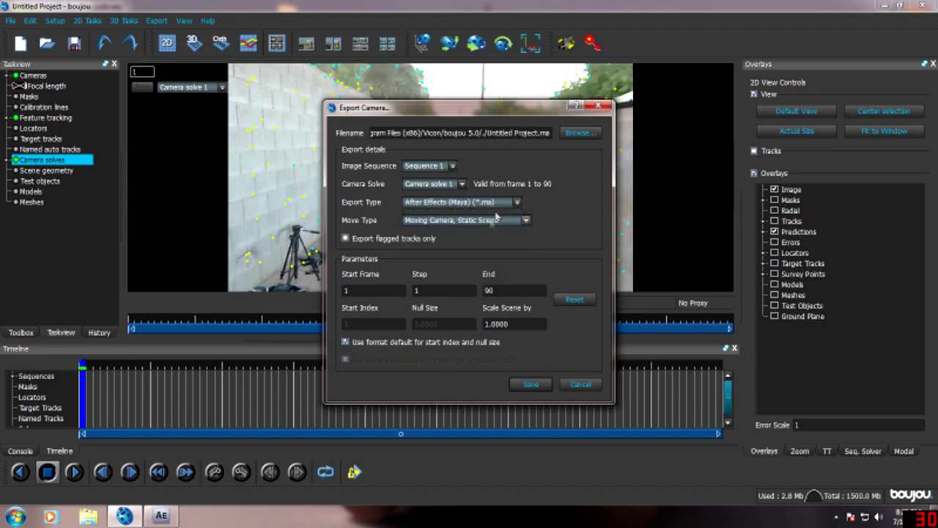
pyautogui.doubleClick(506, 324)
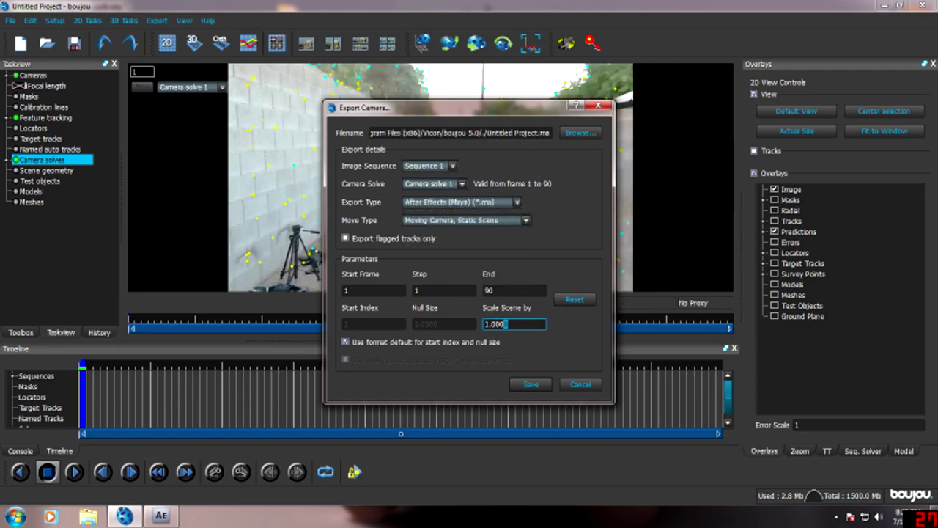
pyautogui.write('1')
# - Save the export as E.ma in the Desktop JPEG folder, then return to After Effects
pyautogui.click(575, 133)
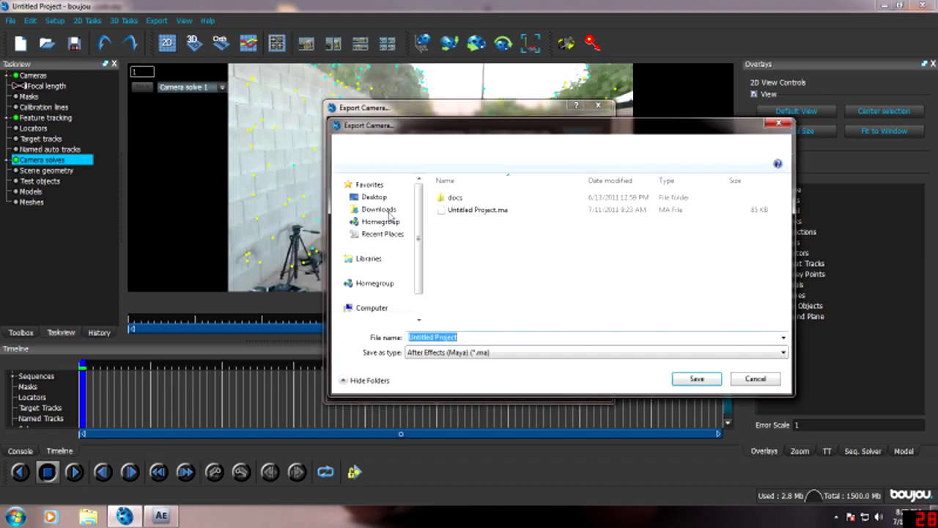
pyautogui.scroll(-1, 388, 241)
pyautogui.scroll(2, 419, 233)
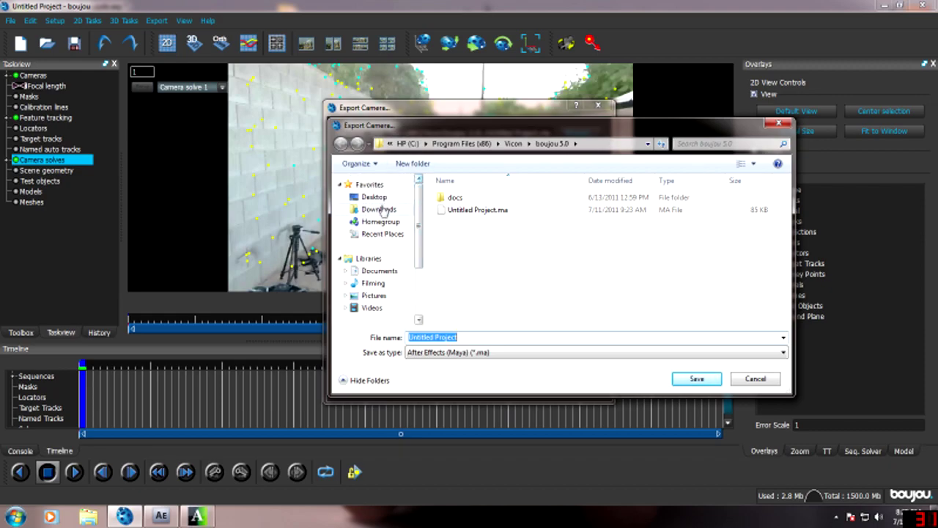
pyautogui.click(375, 196)
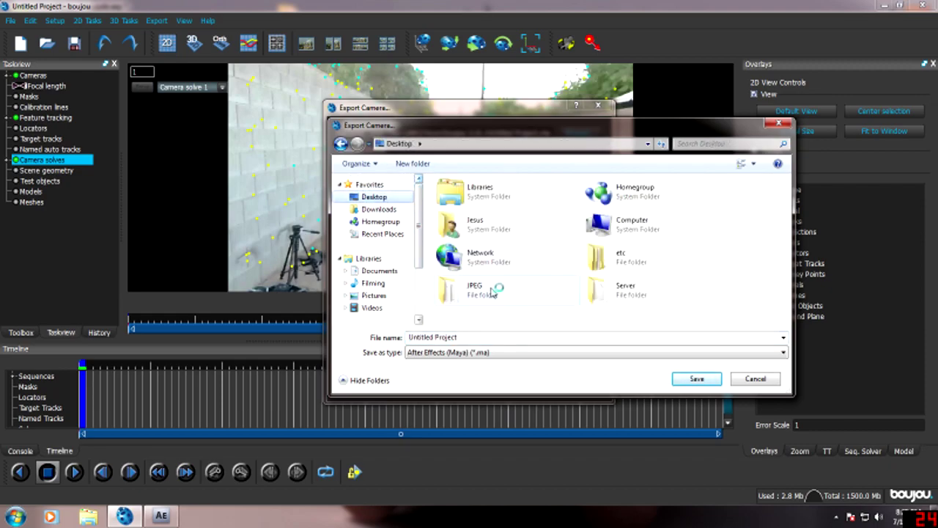
pyautogui.doubleClick(491, 292)
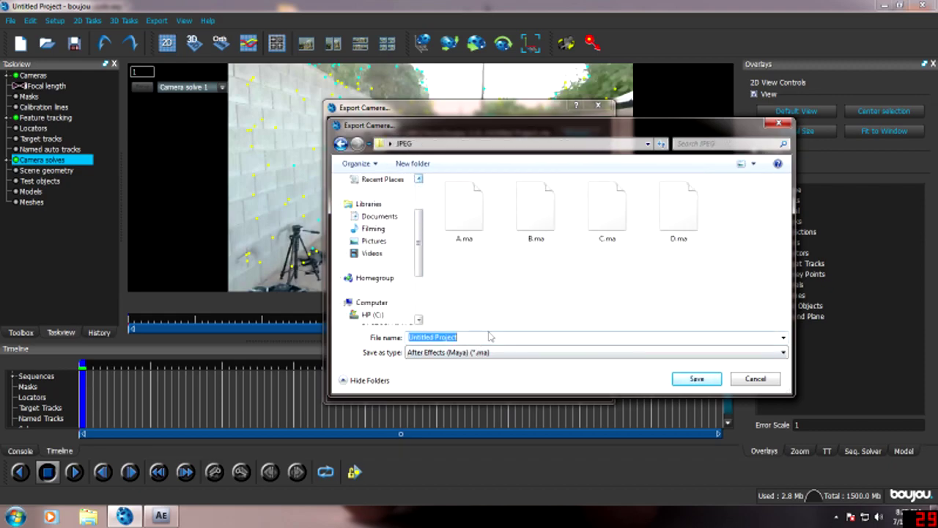
pyautogui.press('BackSpace')
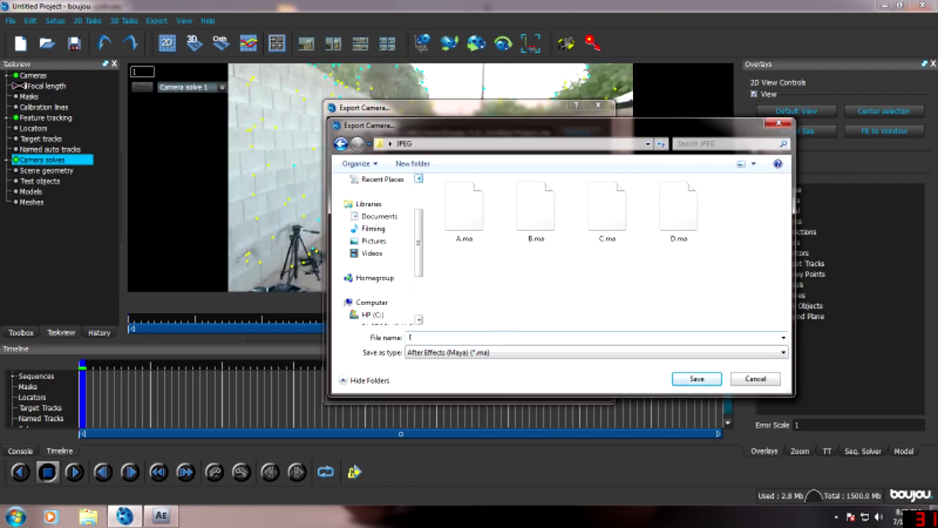
pyautogui.press('Return')
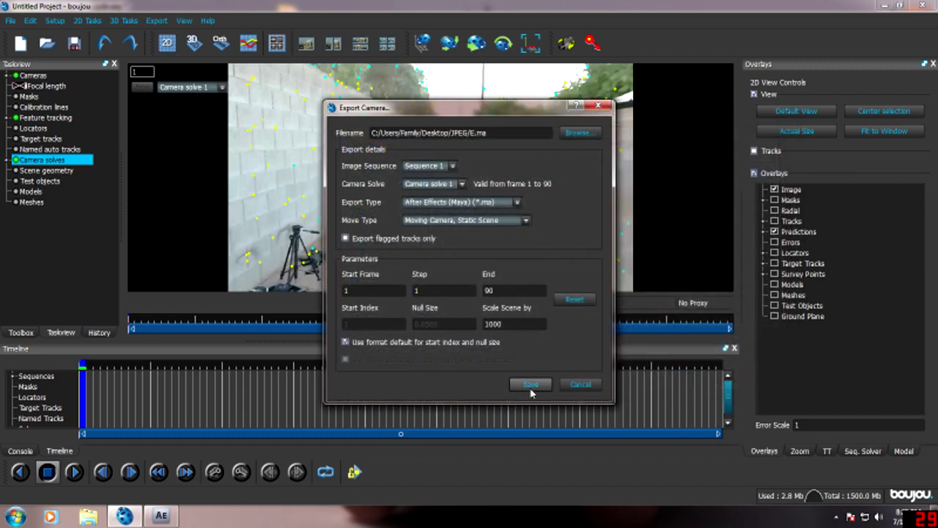
pyautogui.click(531, 385)
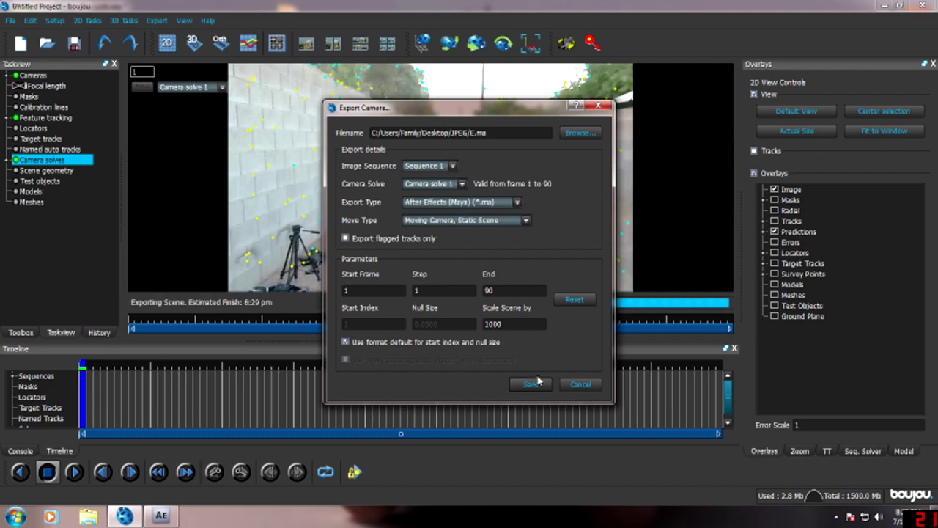
pyautogui.click(161, 515)
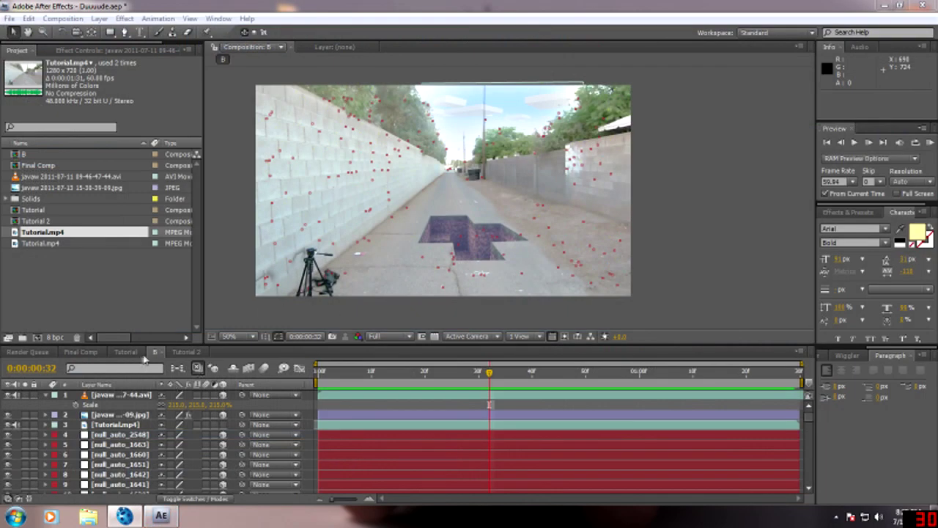
# - Import the boujou camera track E.ma from the Desktop's JPEG folder into the project
pyautogui.click(176, 352)
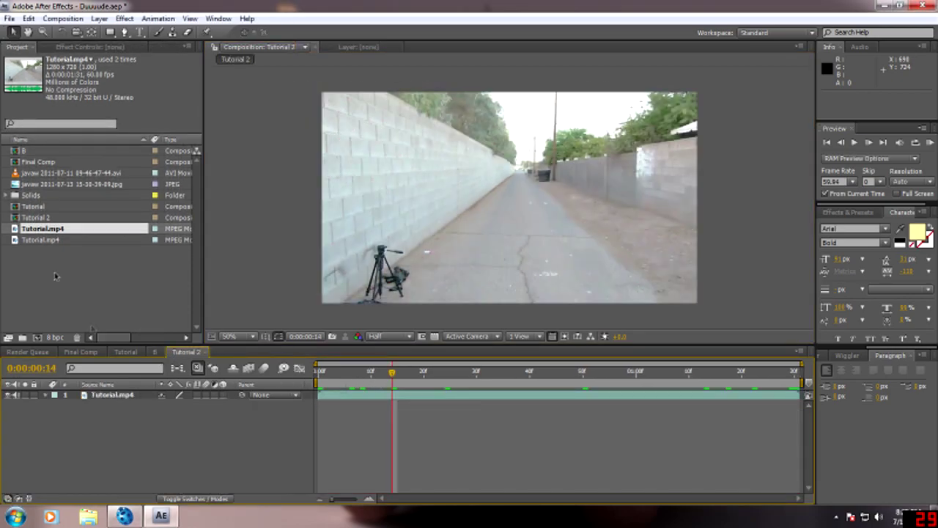
pyautogui.click(11, 20)
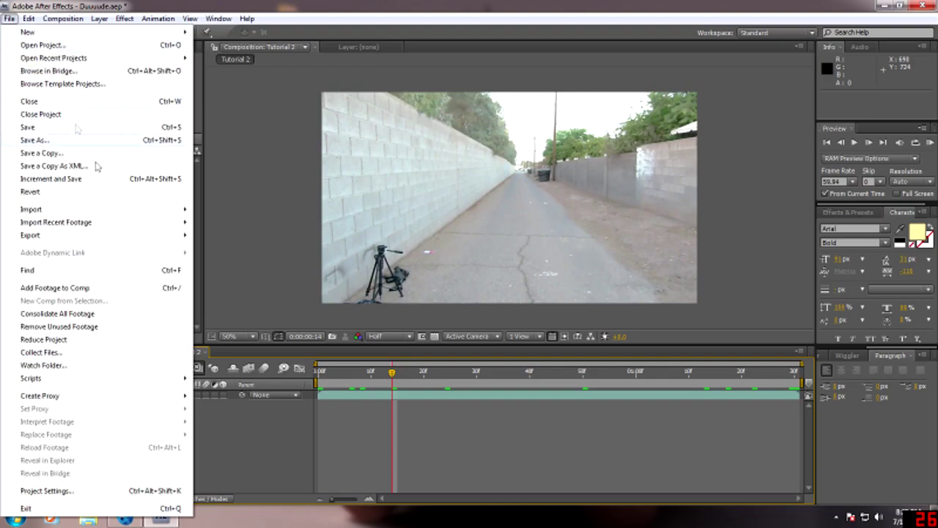
pyautogui.moveTo(142, 207)
pyautogui.click(227, 207)
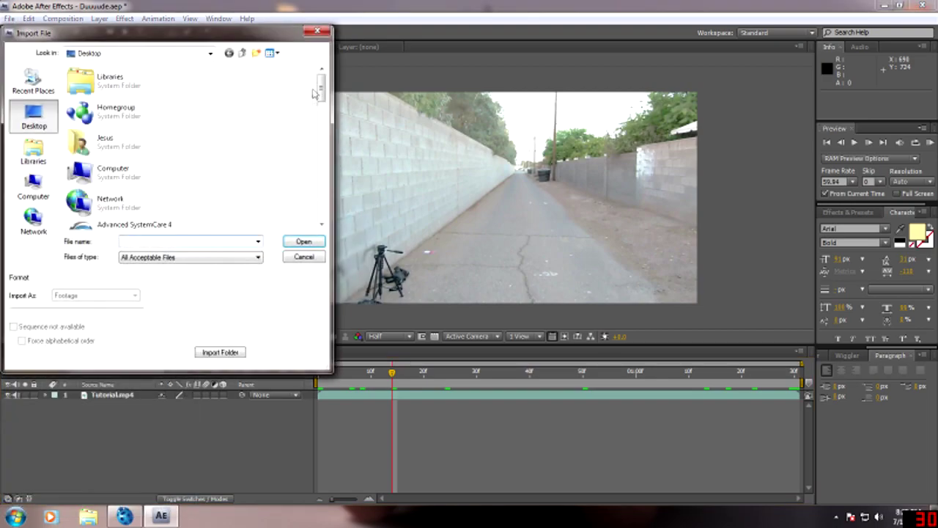
pyautogui.moveTo(320, 81); pyautogui.dragTo(323, 150)
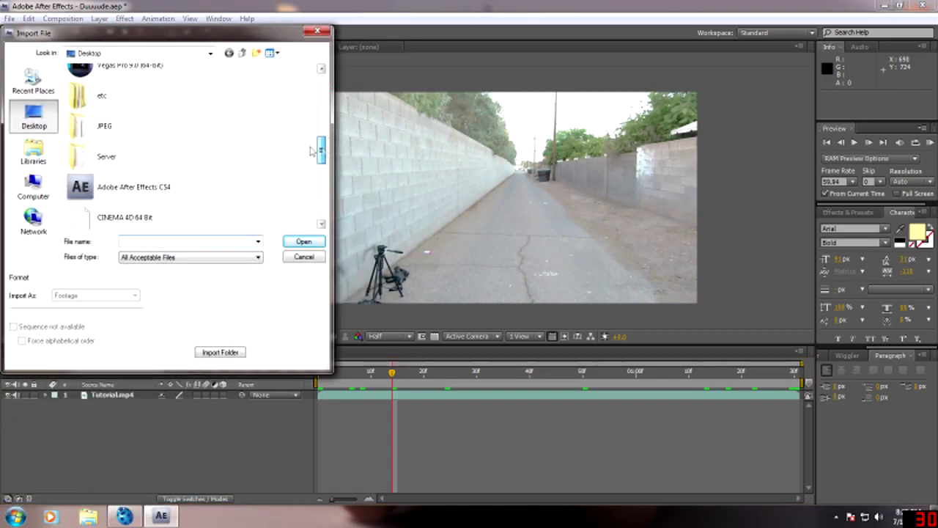
pyautogui.doubleClick(126, 126)
pyautogui.click(95, 186)
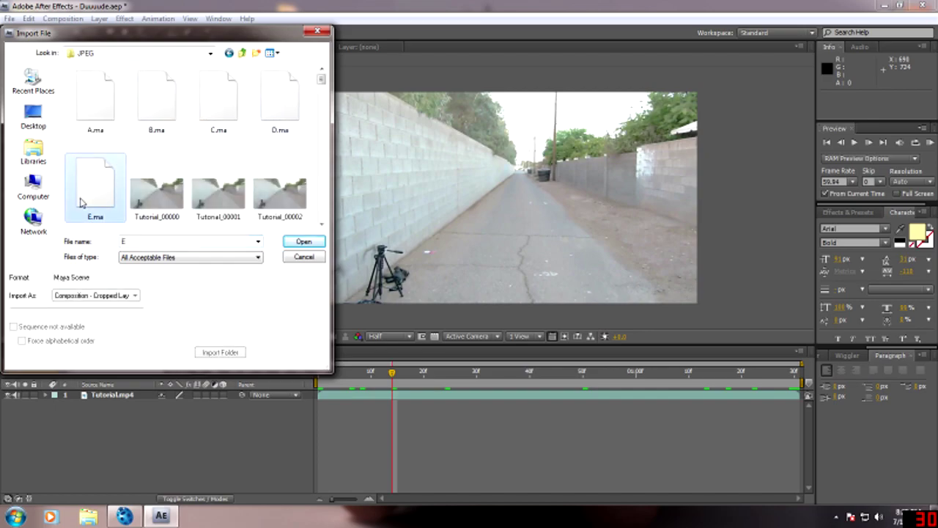
pyautogui.click(304, 242)
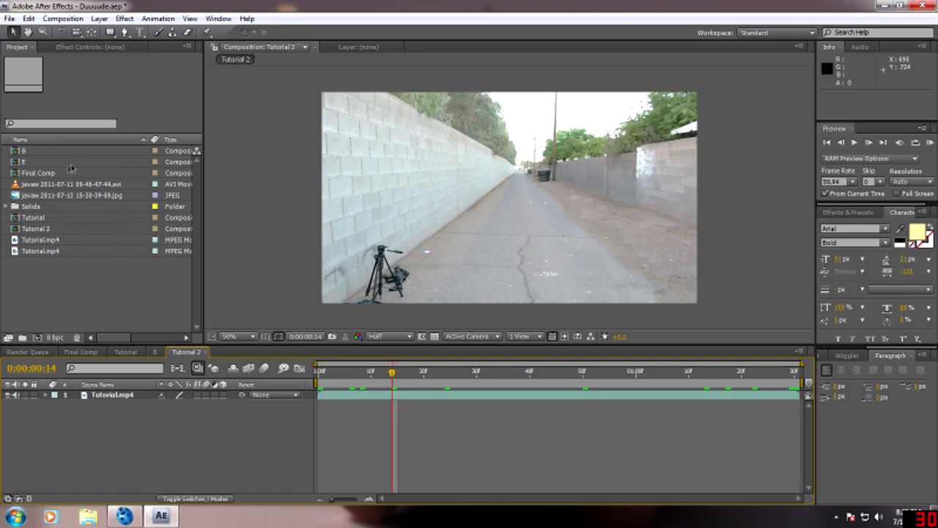
# - Open composition E to show boujou's tracked points as red dots over the null_auto layers
pyautogui.click(29, 162)
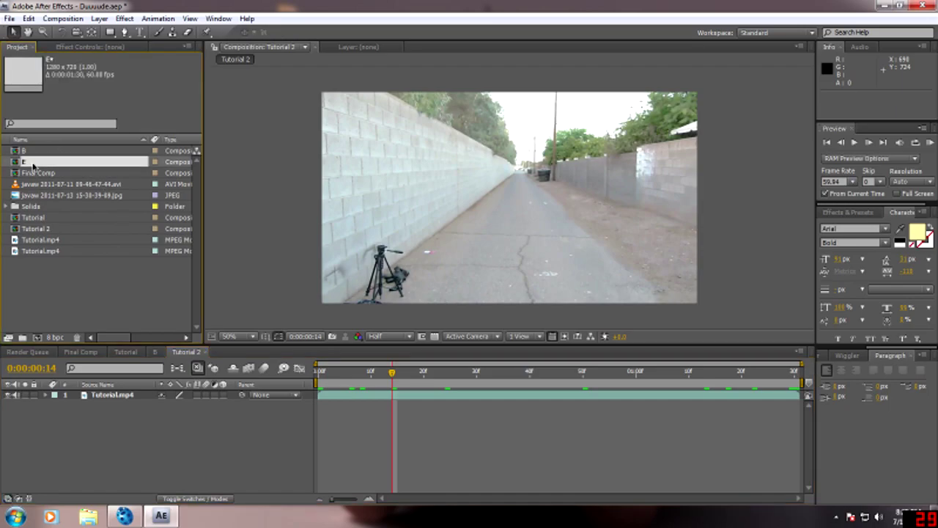
pyautogui.doubleClick(29, 163)
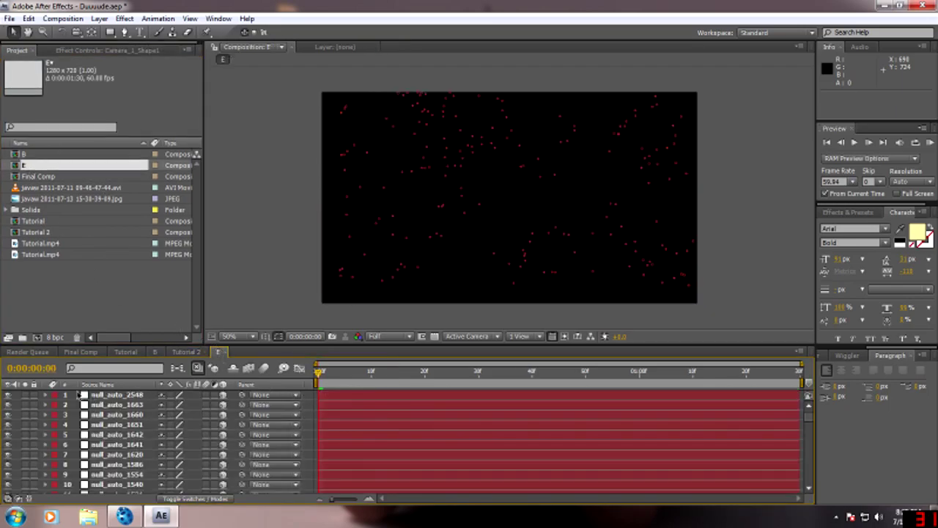
pyautogui.scroll(4, 129, 428)
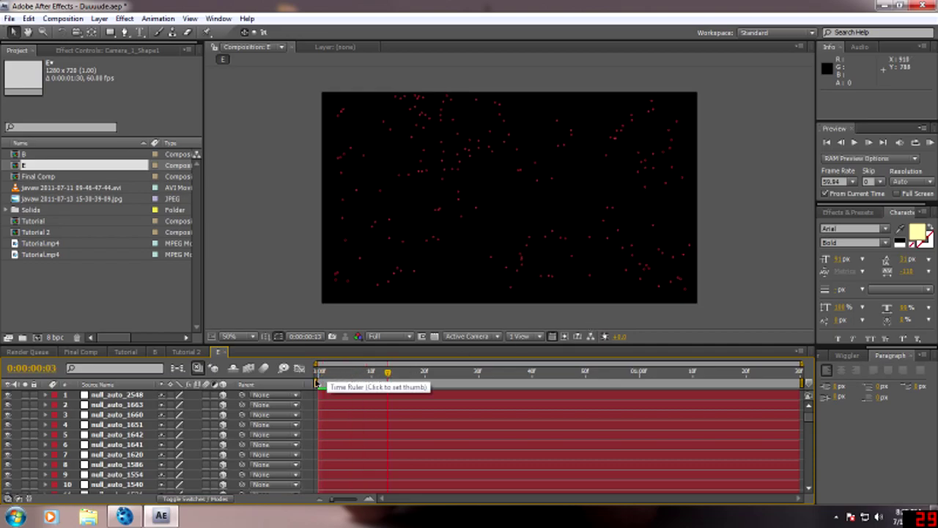
pyautogui.click(273, 279)
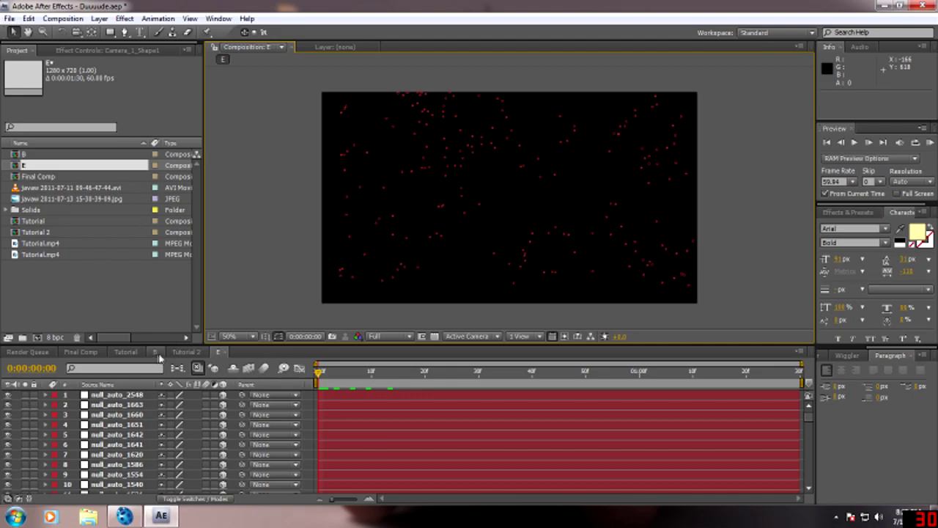
# - Copy the Tutorial.mp4 layer from Tutorial 2 and paste it into composition E
pyautogui.click(183, 351)
pyautogui.click(111, 395)
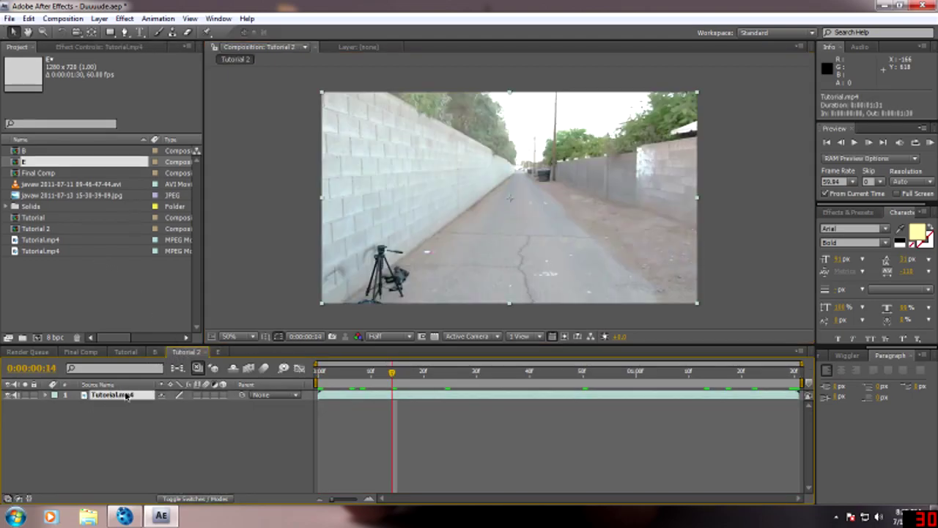
pyautogui.hotkey('ctrl', 'c')
pyautogui.click(218, 352)
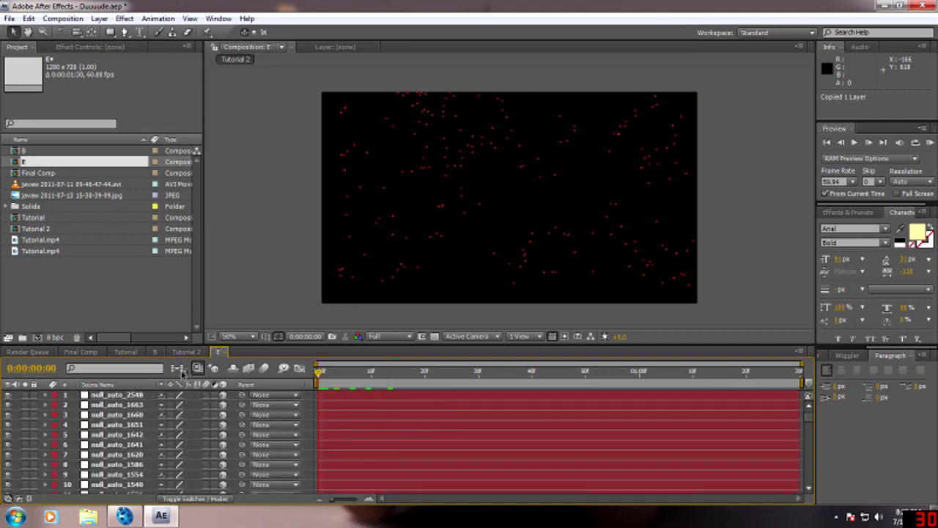
pyautogui.hotkey('ctrl', 'v')
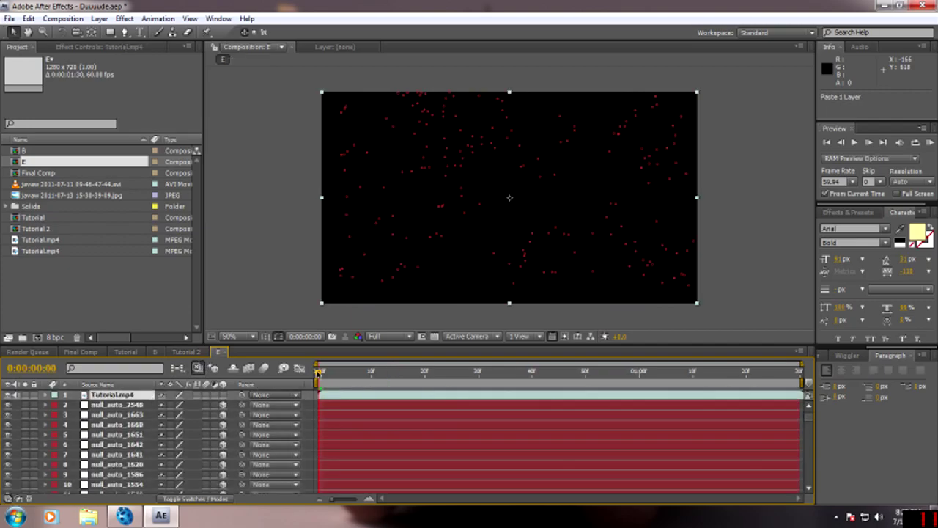
# - Step, scrub and play composition E to check the footage under the tracked points
pyautogui.press('pagedown')
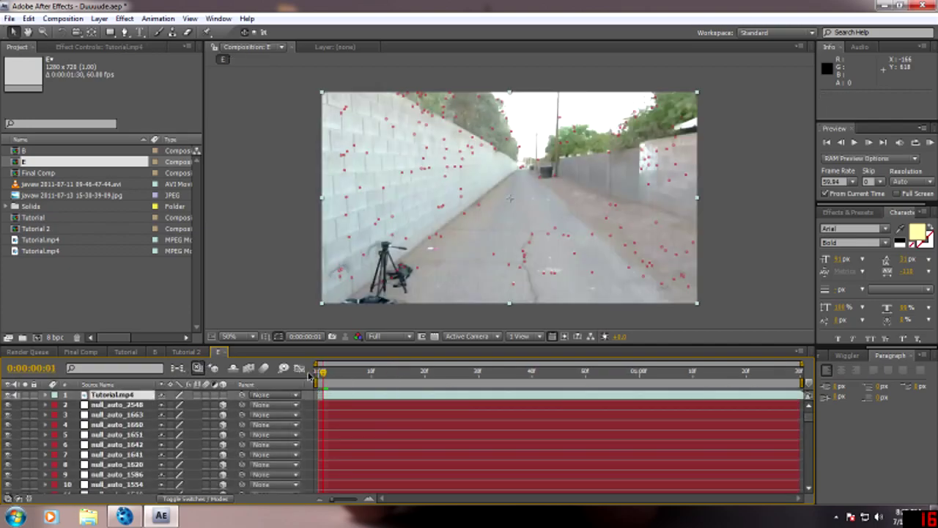
pyautogui.press('pageup')
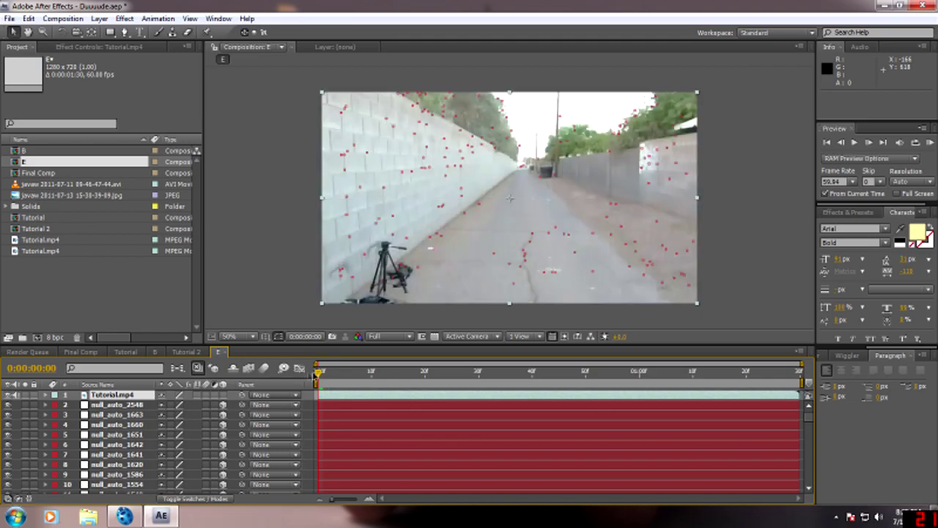
pyautogui.click(721, 231)
pyautogui.press('pagedown')
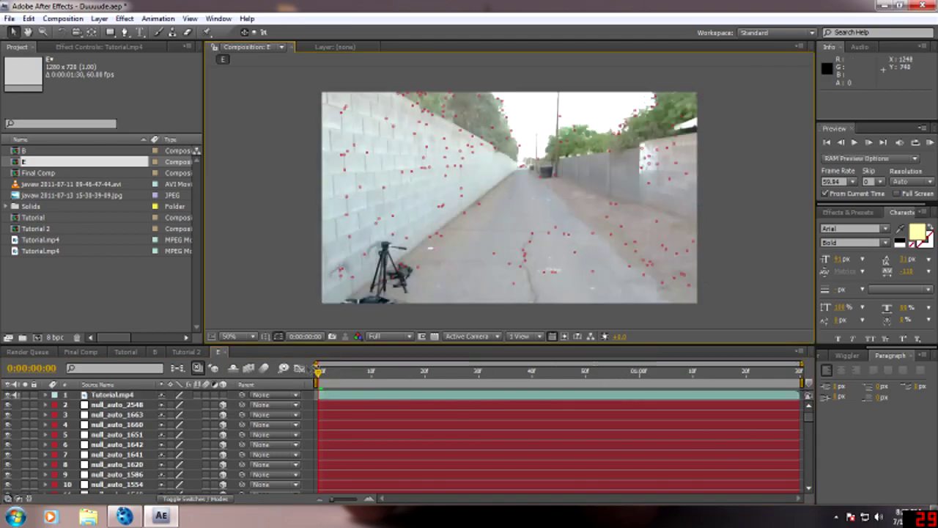
pyautogui.moveTo(393, 372); pyautogui.dragTo(553, 372)
pyautogui.moveTo(381, 355); pyautogui.dragTo(265, 334)
pyautogui.press('space')
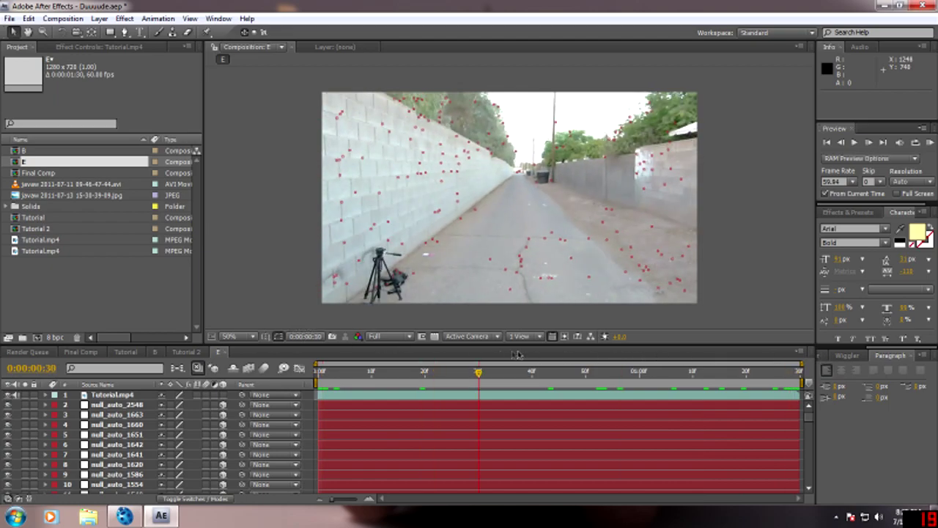
pyautogui.click(287, 322)
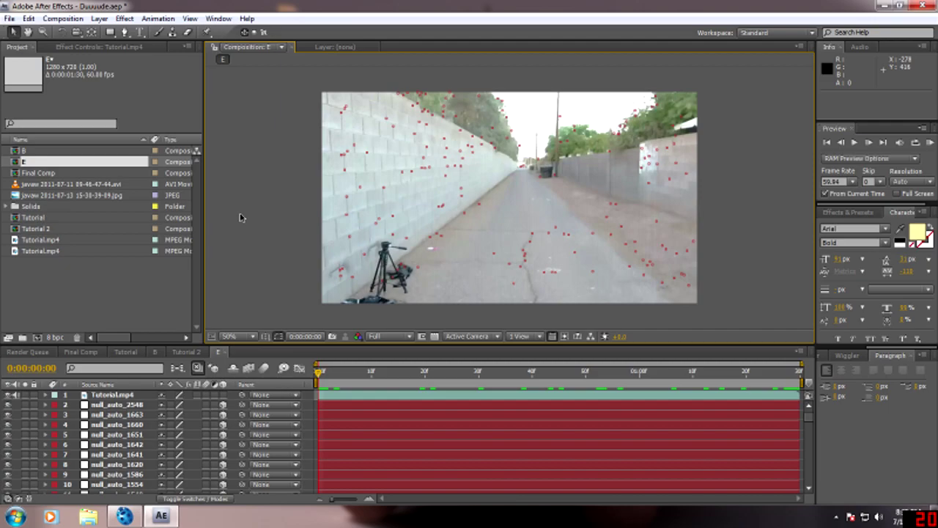
# - Start a File > Import and browse down through the Desktop folders
pyautogui.click(9, 19)
pyautogui.moveTo(163, 210)
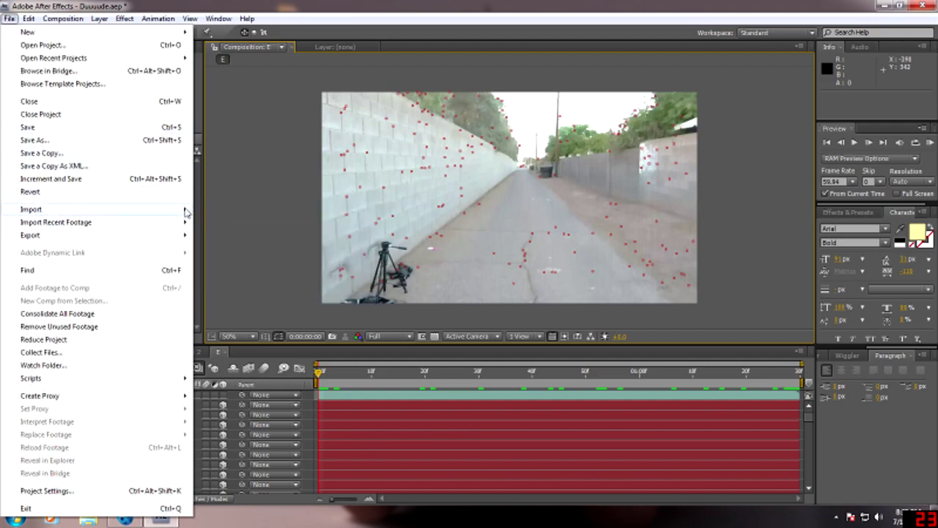
pyautogui.click(220, 210)
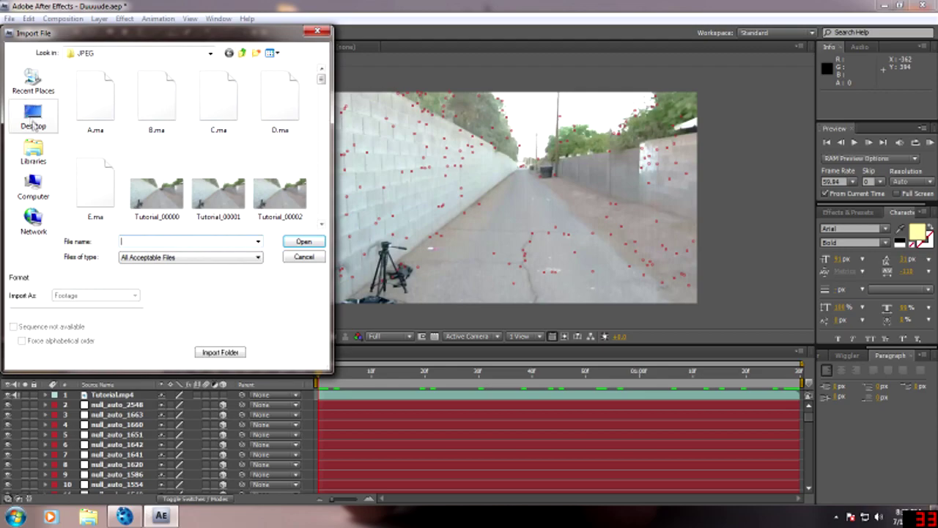
pyautogui.click(33, 117)
pyautogui.scroll(-5, 311, 146)
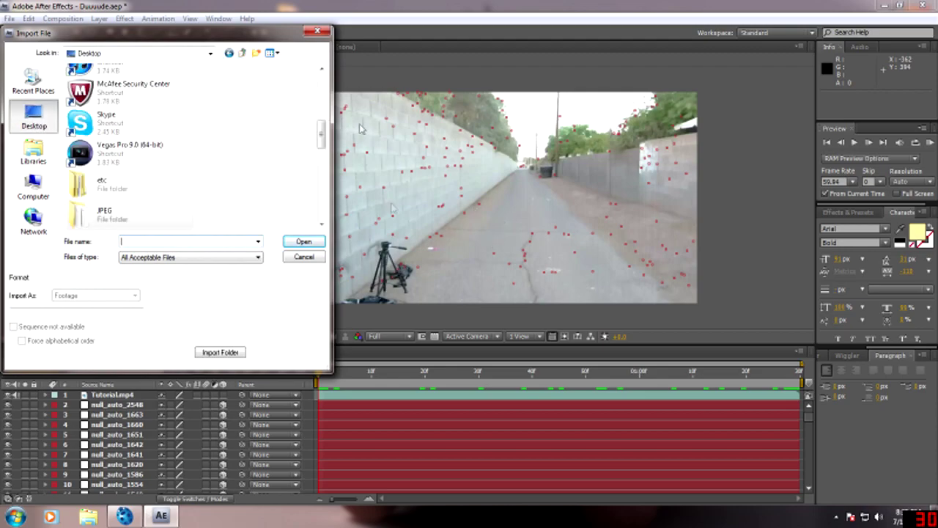
pyautogui.moveTo(322, 131); pyautogui.dragTo(321, 91)
pyautogui.scroll(-2, 327, 117)
pyautogui.scroll(-3, 327, 118)
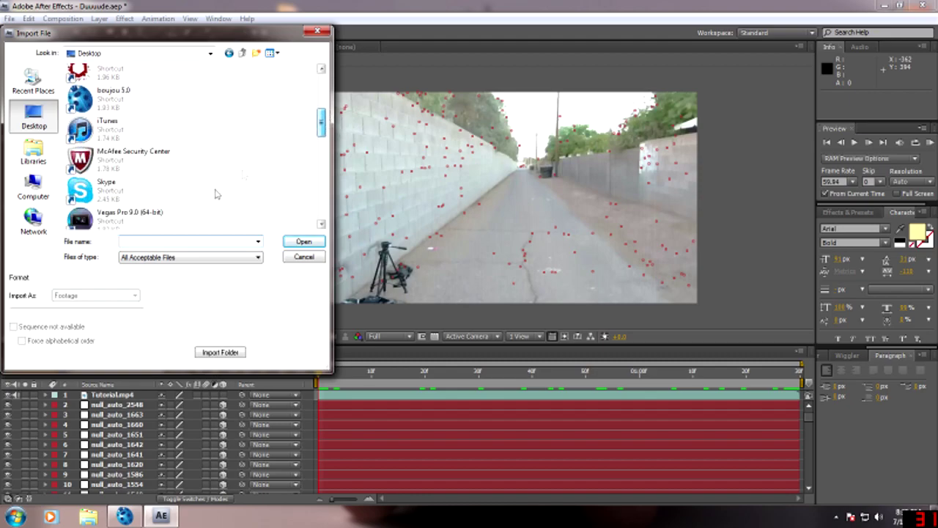
pyautogui.scroll(-4, 327, 117)
# - Import the javaw 2011-07-13 Minecraft screenshot from the etc > Etc folder
pyautogui.doubleClick(132, 107)
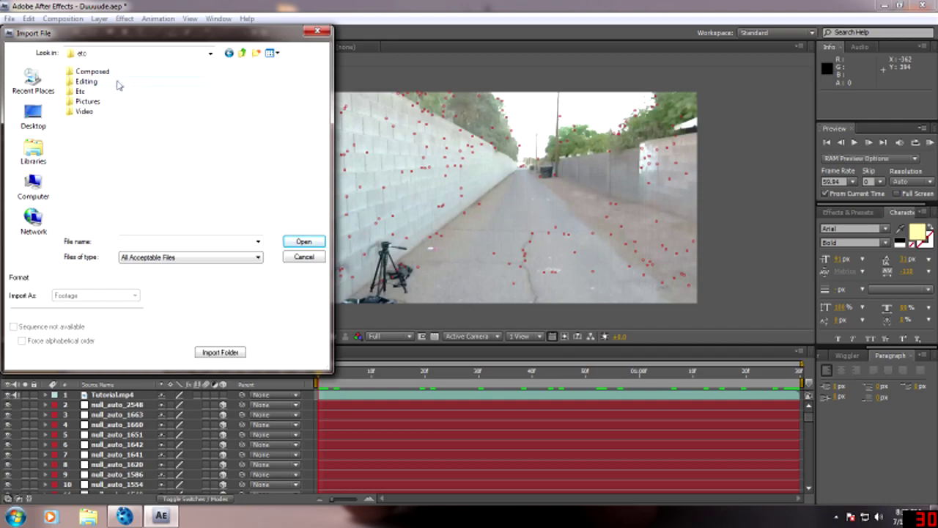
pyautogui.doubleClick(110, 94)
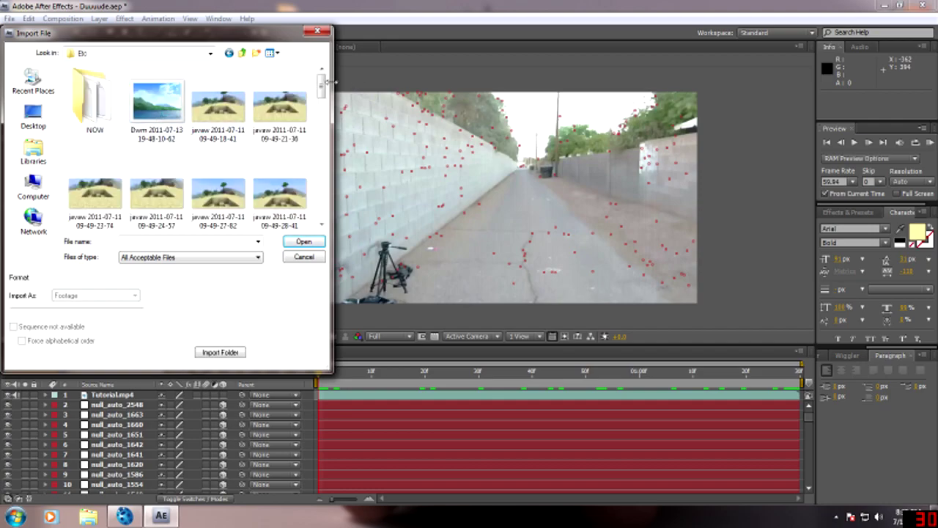
pyautogui.moveTo(323, 85); pyautogui.dragTo(319, 192)
pyautogui.click(95, 189)
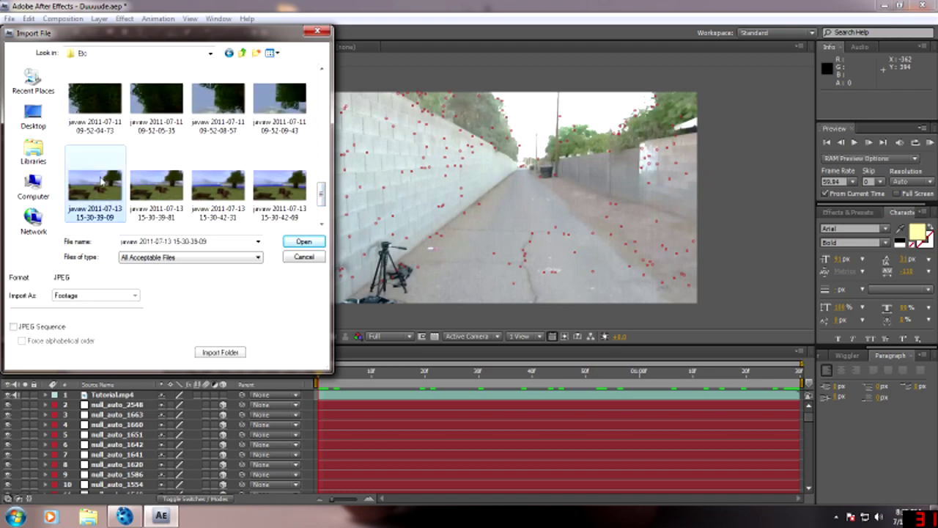
pyautogui.click(303, 241)
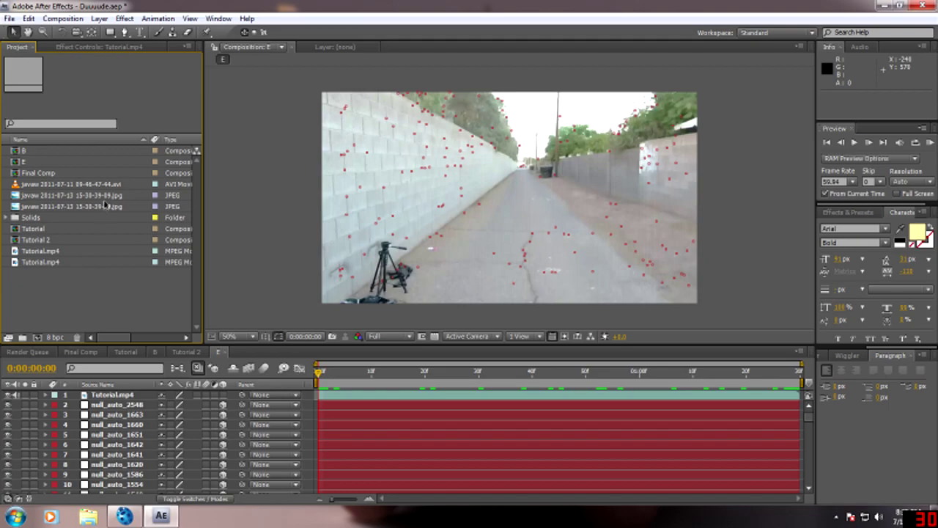
# - Drag the imported javaw screenshot into composition E as a new layer
pyautogui.click(106, 196)
pyautogui.moveTo(103, 198); pyautogui.dragTo(513, 224)
pyautogui.scroll(2, 529, 223)
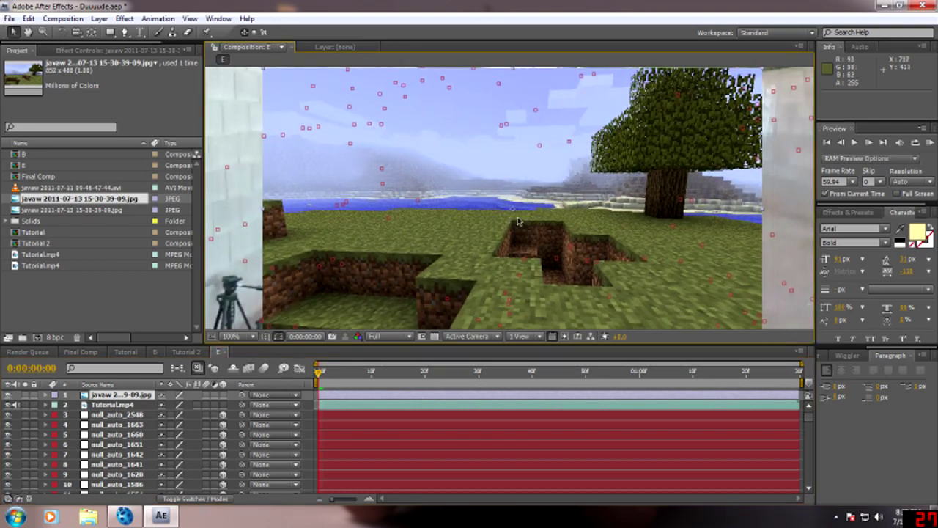
# - Start a Pen mask tracing the dirt hole's edges on the screenshot
pyautogui.press('g')
pyautogui.click(512, 220)
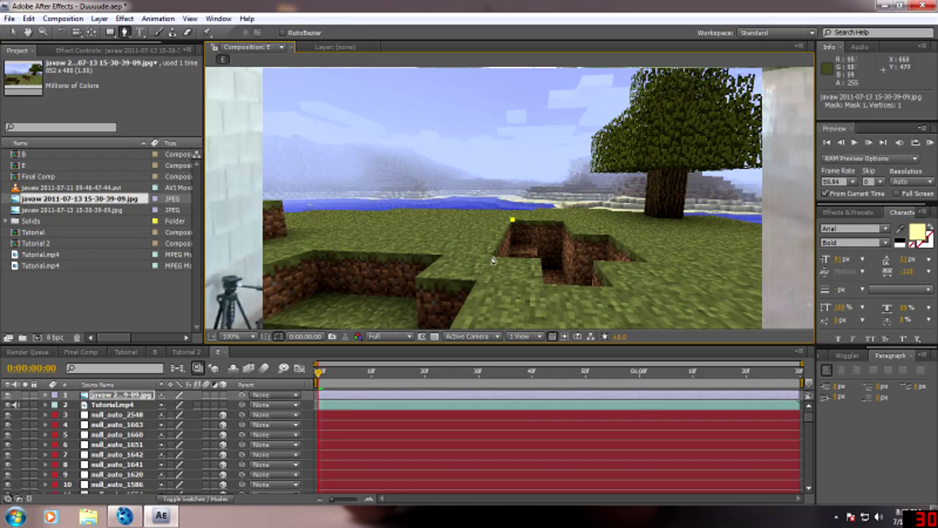
pyautogui.click(493, 262)
pyautogui.scroll(3, 493, 261)
pyautogui.scroll(1, 539, 188)
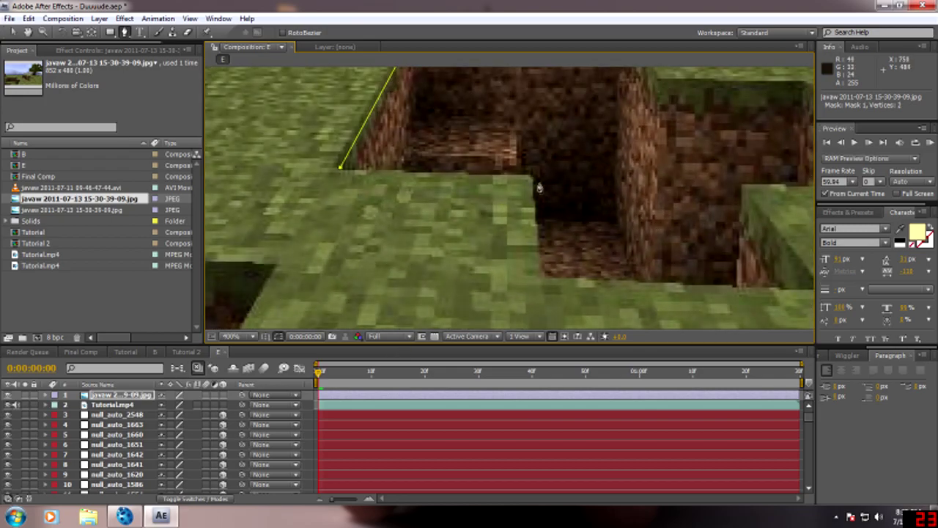
pyautogui.click(530, 177)
pyautogui.click(540, 278)
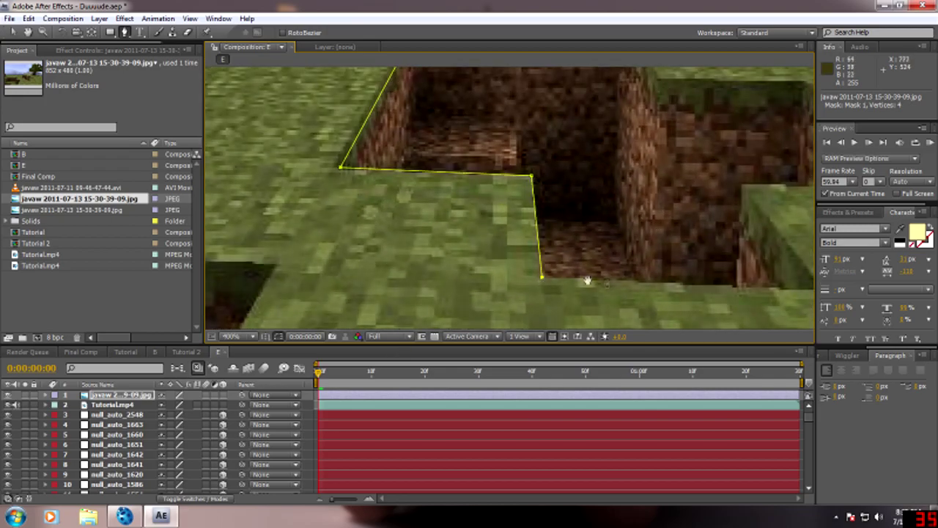
# - Continue the mask around the stepped hole and close it on the first vertex
pyautogui.hscroll(5, 557, 284)
pyautogui.click(627, 288)
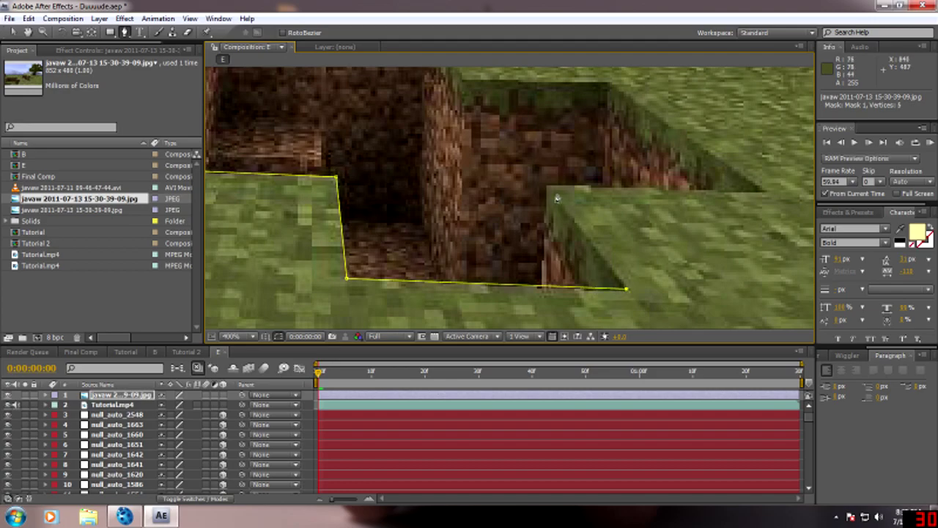
pyautogui.click(551, 189)
pyautogui.scroll(3, 740, 220)
pyautogui.hscroll(-4, 740, 219)
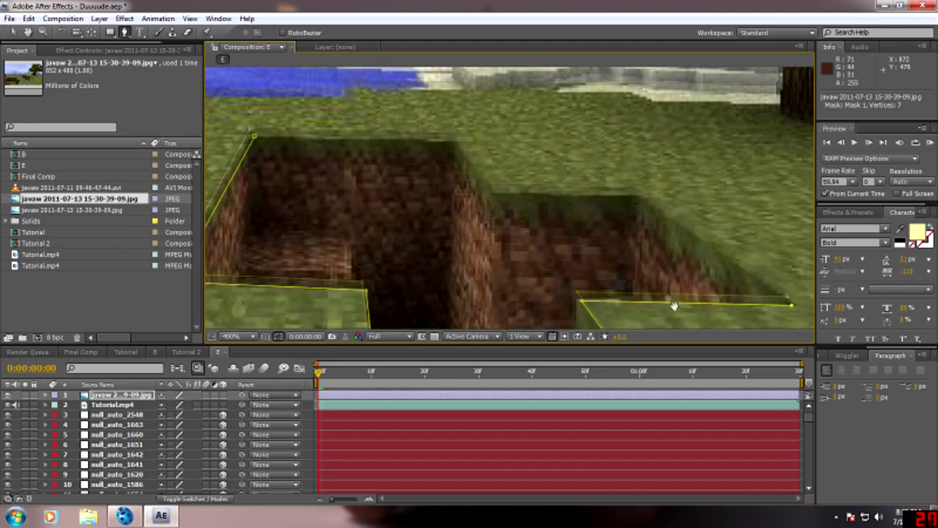
pyautogui.click(654, 218)
pyautogui.click(507, 212)
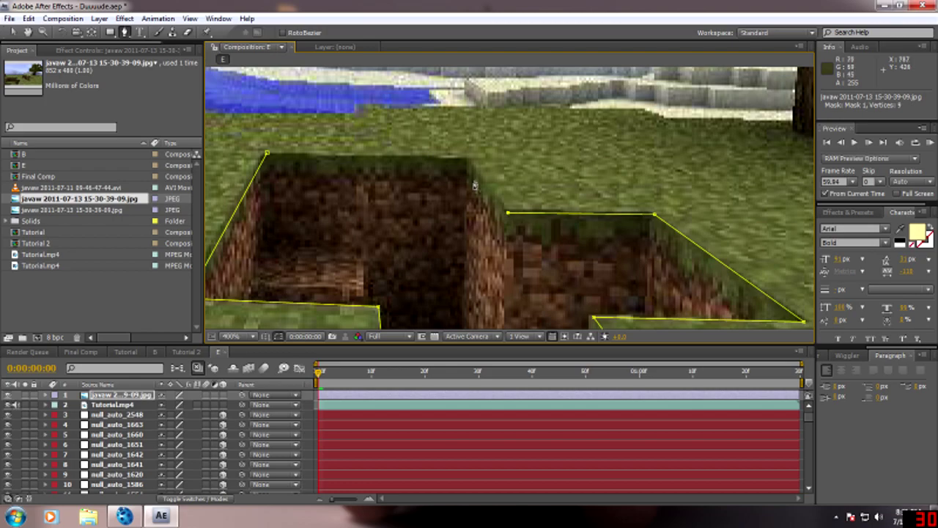
pyautogui.click(471, 159)
pyautogui.click(268, 155)
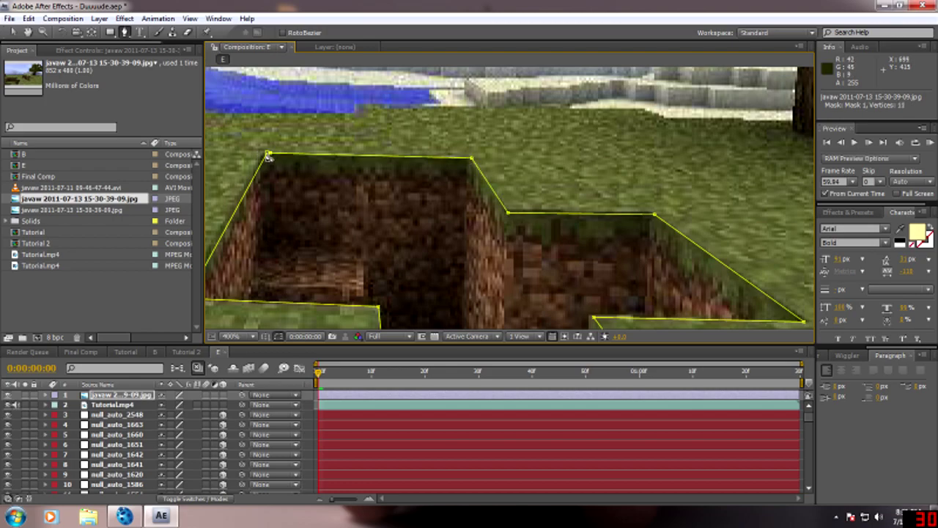
pyautogui.scroll(-4, 391, 249)
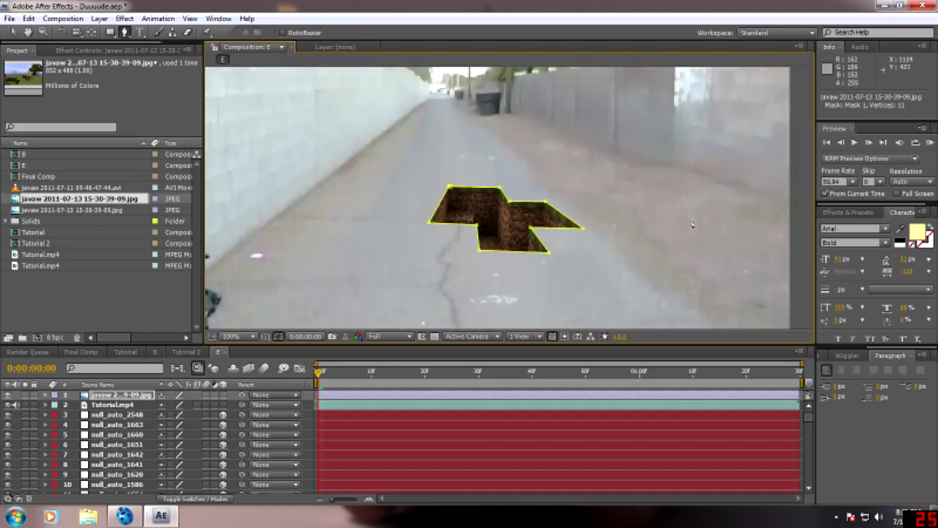
pyautogui.scroll(-1, 692, 224)
# - With the Selection tool, move the hole image slightly left on the ground
pyautogui.press('v')
pyautogui.click(456, 205)
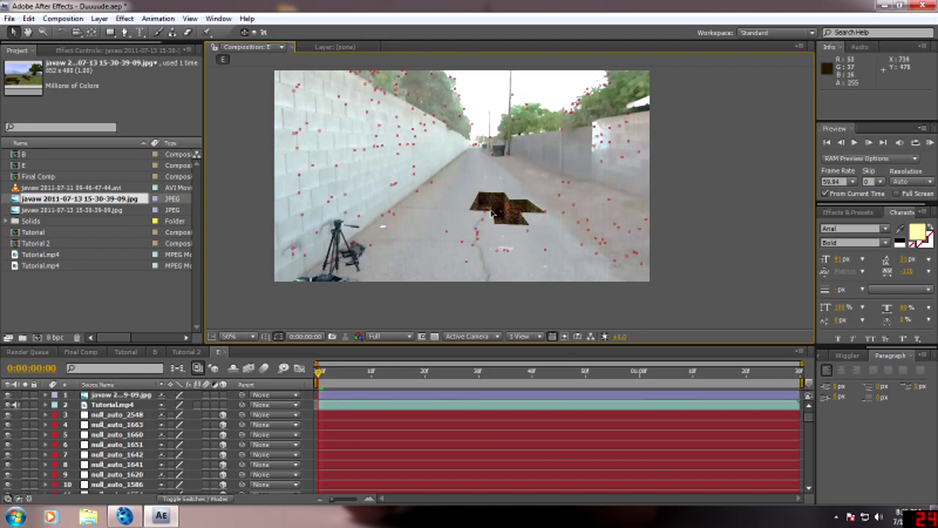
pyautogui.moveTo(492, 210); pyautogui.dragTo(475, 208)
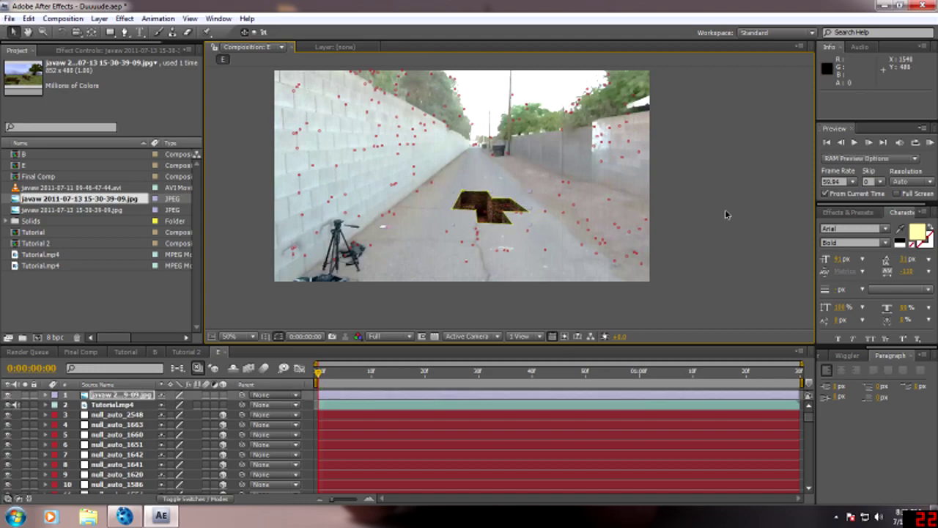
pyautogui.click(725, 214)
# - Check the hole's placement by scrubbing through the shot up to frame 45
pyautogui.scroll(1, 523, 265)
pyautogui.click(470, 229)
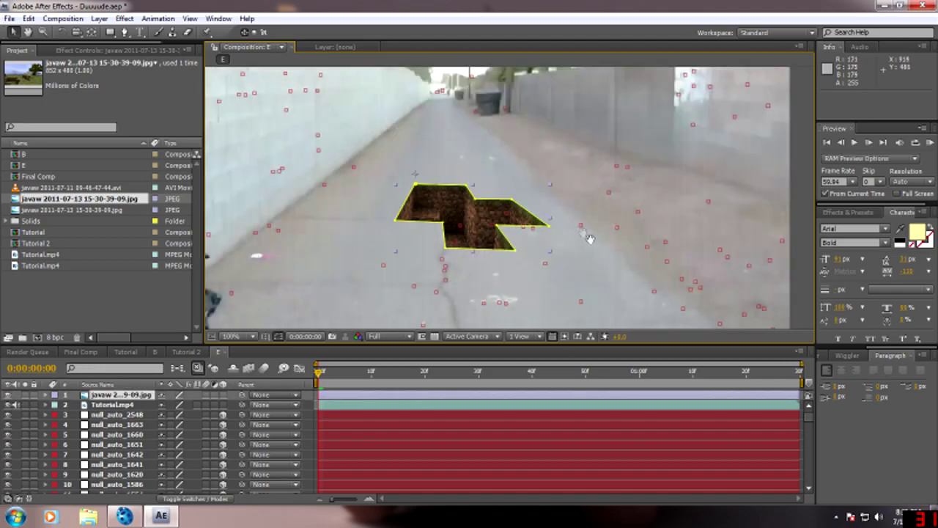
pyautogui.moveTo(470, 229); pyautogui.dragTo(544, 243)
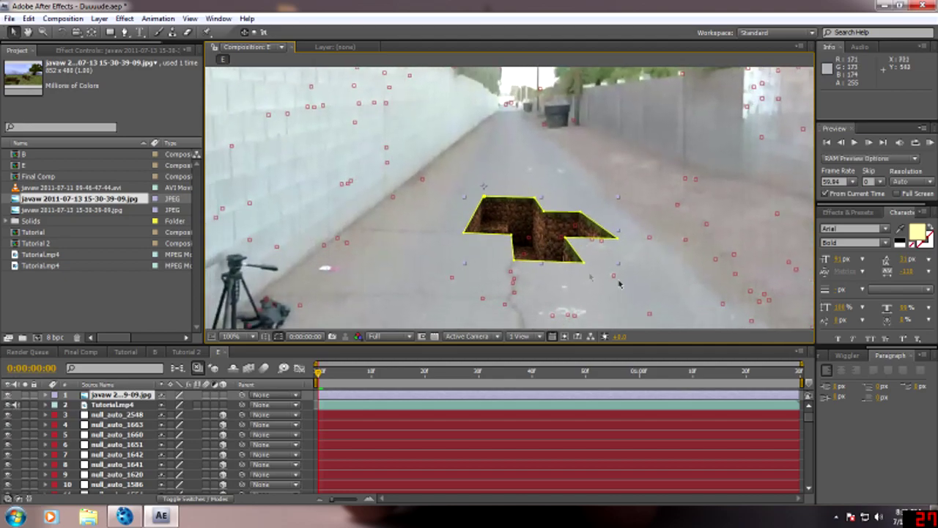
pyautogui.click(529, 236)
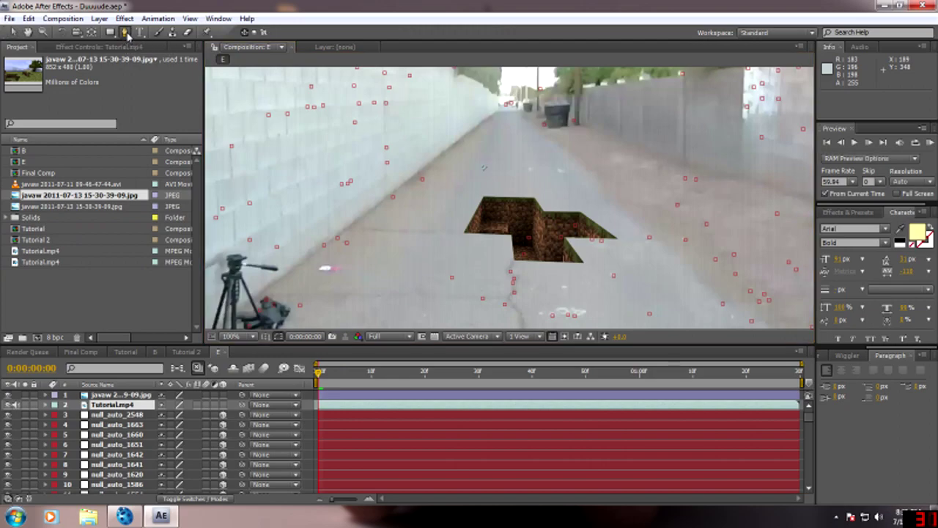
pyautogui.click(126, 34)
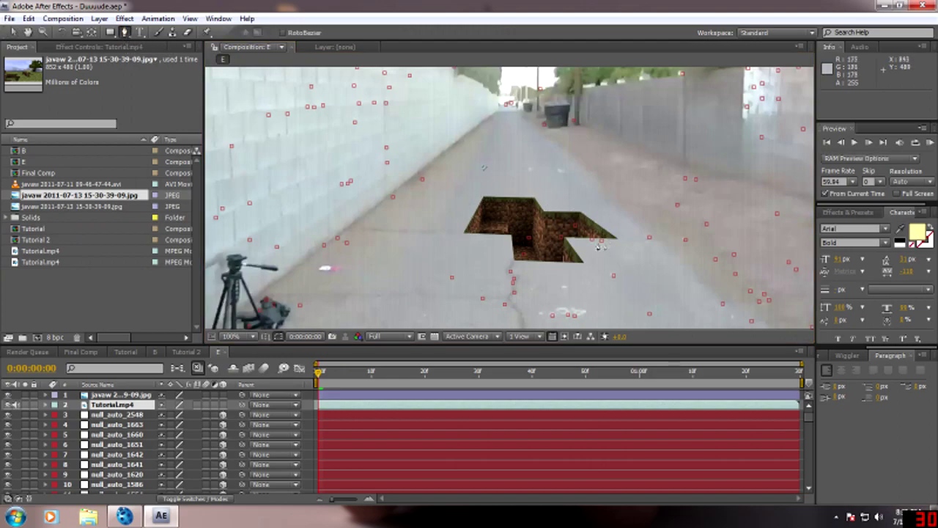
pyautogui.click(12, 31)
pyautogui.scroll(-2, 531, 246)
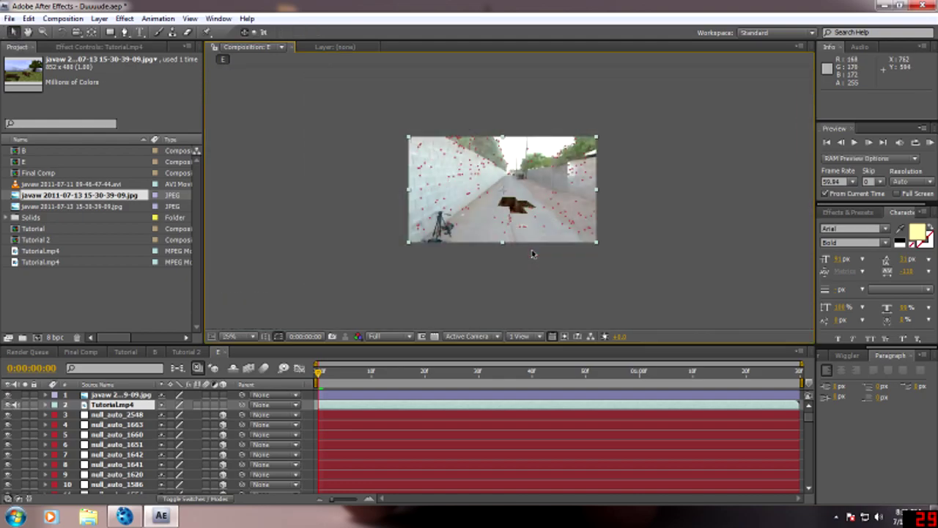
pyautogui.scroll(1, 533, 255)
pyautogui.moveTo(324, 374); pyautogui.dragTo(574, 373)
# - Return to frame 0 and turn on the 3D Layer switch for the javaw hole layer
pyautogui.click(320, 371)
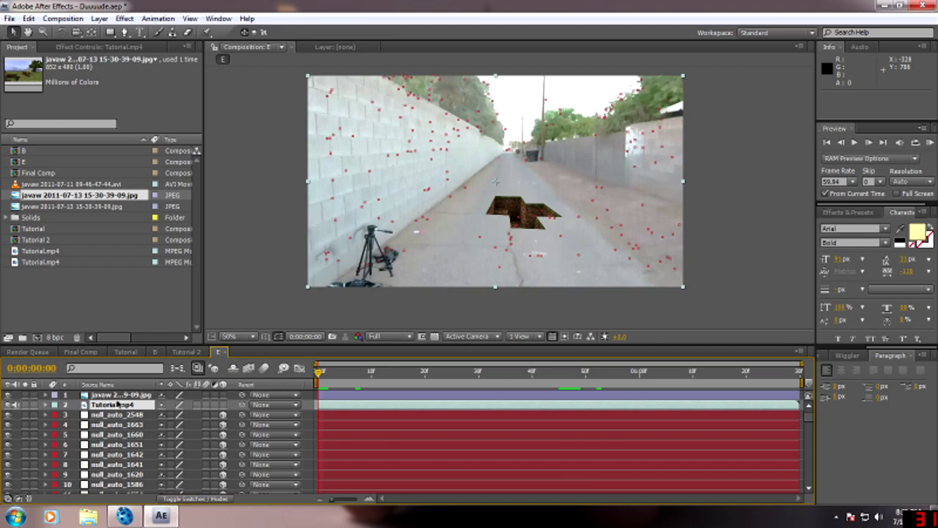
pyautogui.click(122, 395)
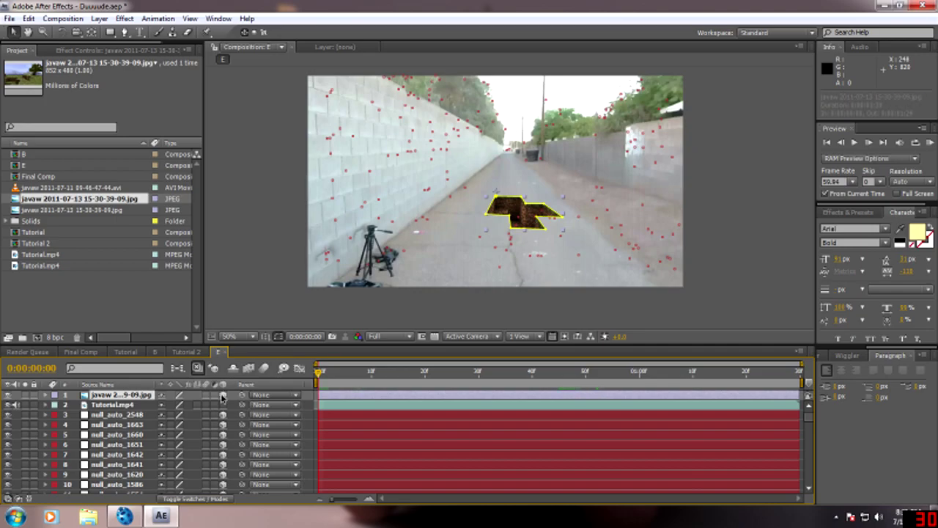
pyautogui.click(222, 396)
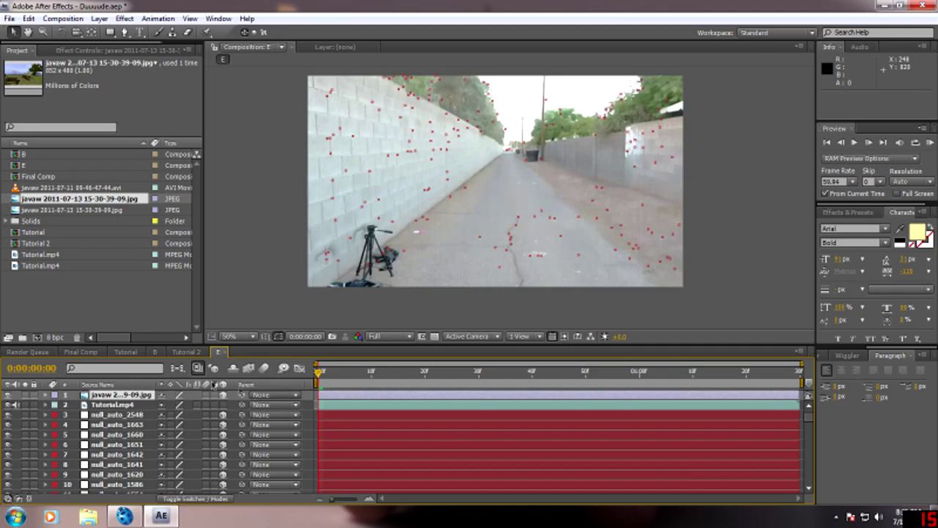
pyautogui.click(133, 397)
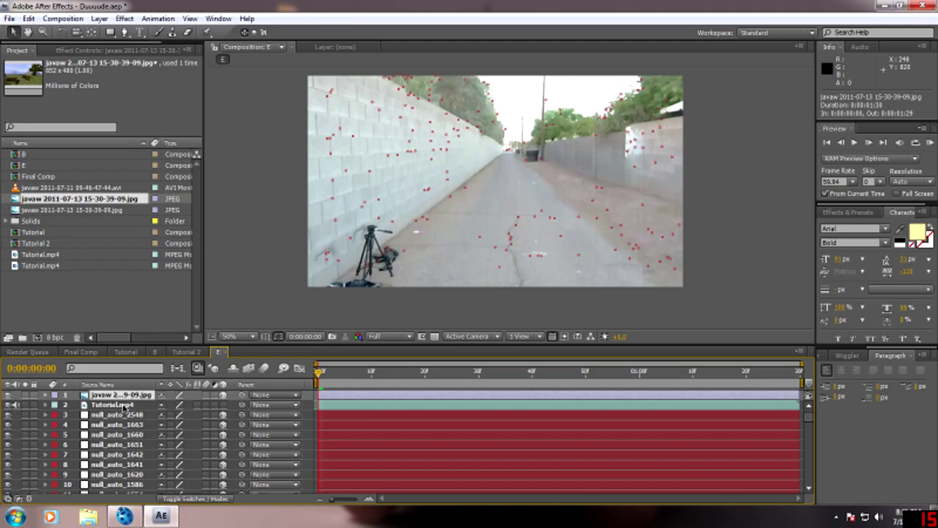
# - Set the hole layer's Position Z to 2000
pyautogui.press('p')
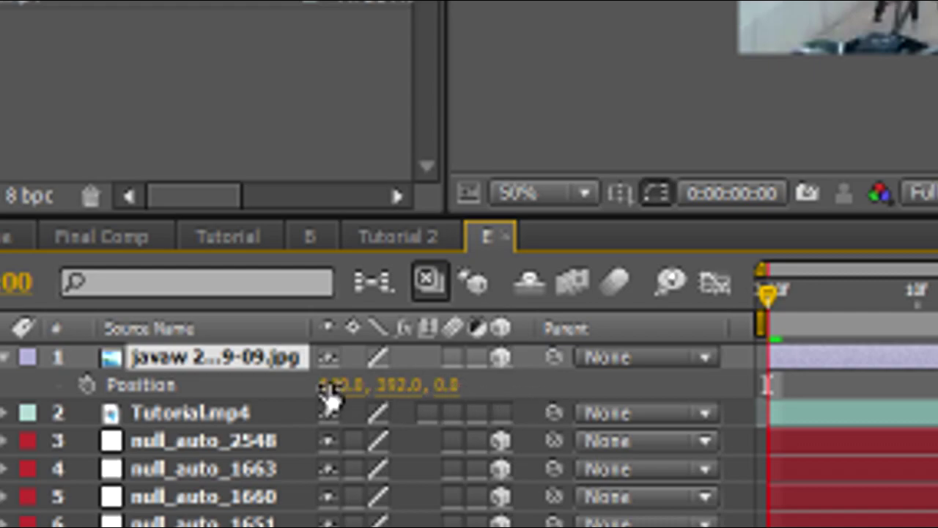
pyautogui.click(450, 385)
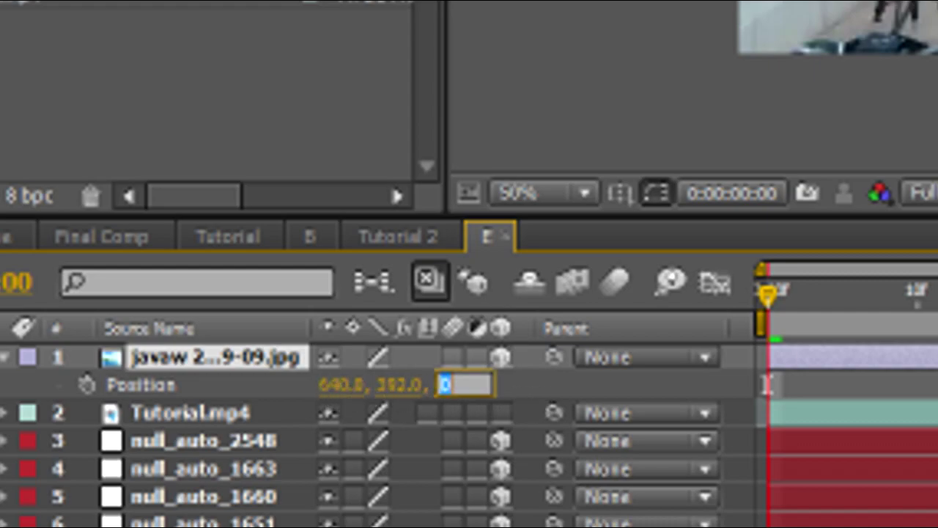
pyautogui.write('2000')
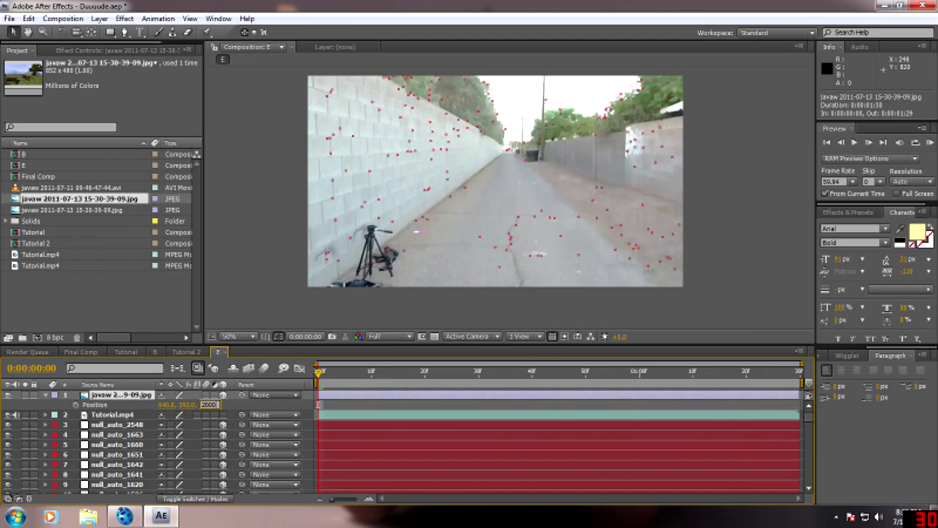
pyautogui.press('Return')
# - Scale the hole up to 346% and centre it on the alley floor
pyautogui.click(680, 289)
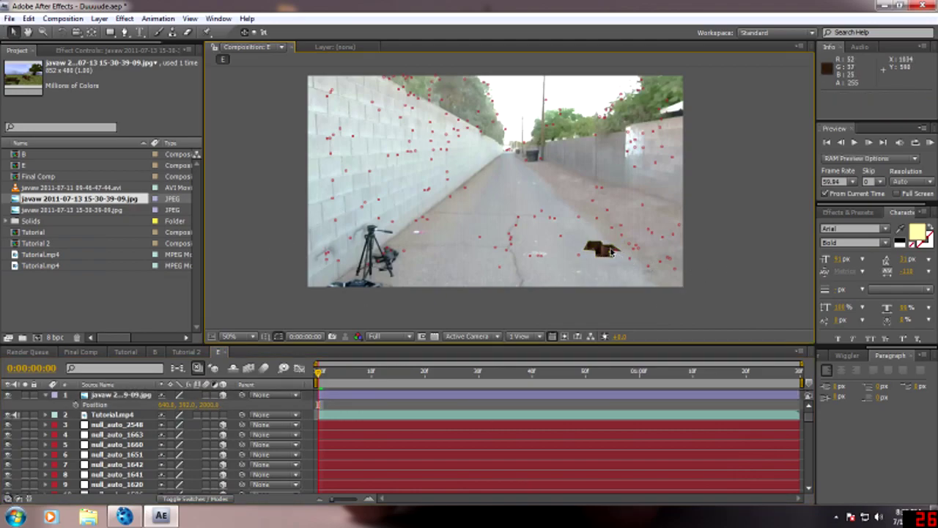
pyautogui.click(609, 252)
pyautogui.press('s')
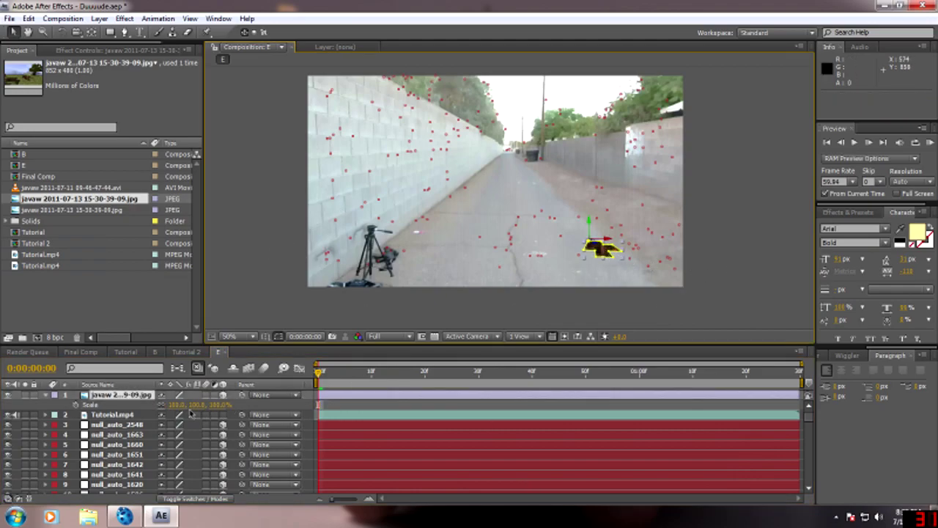
pyautogui.moveTo(213, 403); pyautogui.dragTo(334, 404)
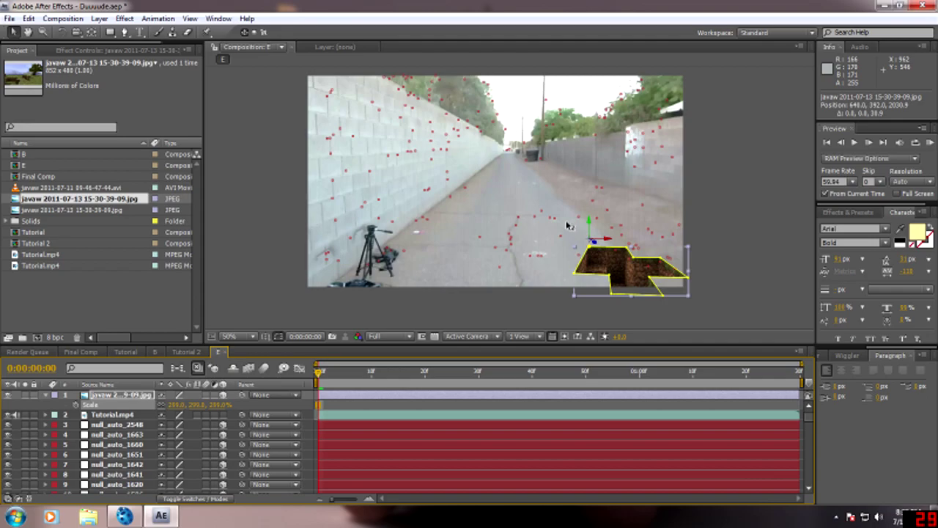
pyautogui.moveTo(433, 145); pyautogui.dragTo(389, 110)
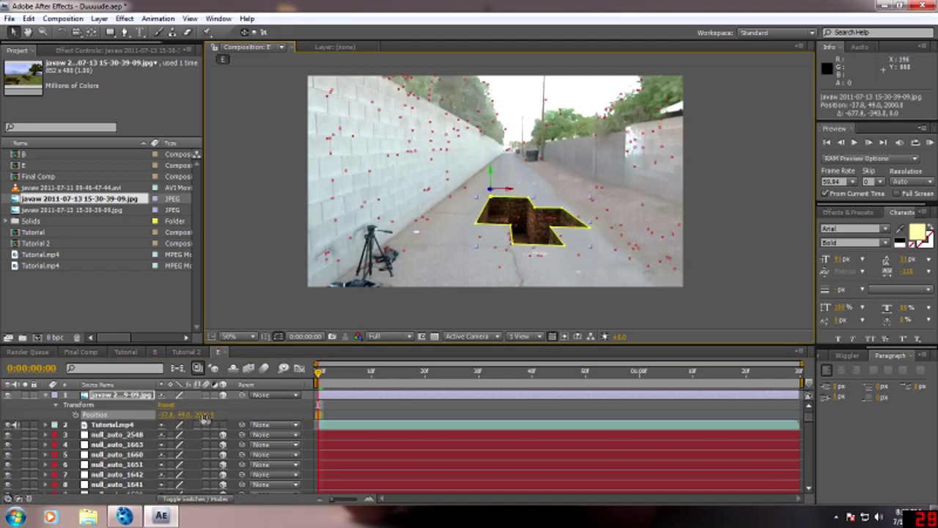
pyautogui.moveTo(213, 404); pyautogui.dragTo(246, 404)
pyautogui.moveTo(513, 220); pyautogui.dragTo(506, 219)
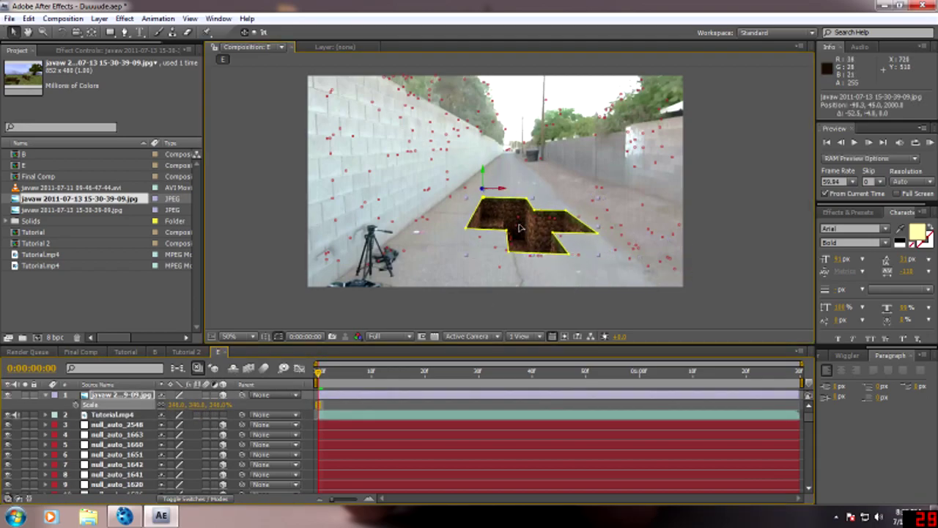
# - Rotate the hole to lie flat on the ground and nudge it slightly left and up
pyautogui.press('w')
pyautogui.moveTo(480, 189)
pyautogui.mouseDown()
pyautogui.moveTo(475, 217)
pyautogui.moveTo(480, 187)
pyautogui.mouseUp()
pyautogui.press('v')
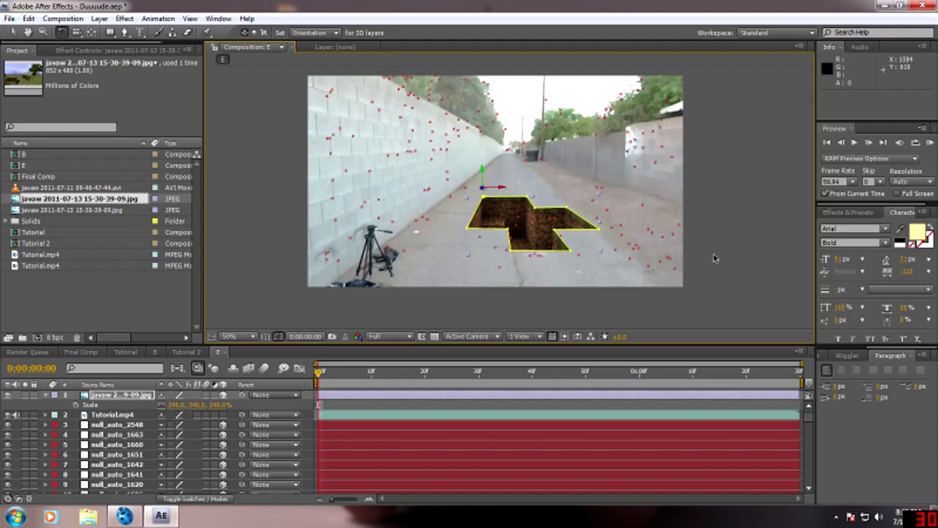
pyautogui.click(725, 255)
pyautogui.click(529, 225)
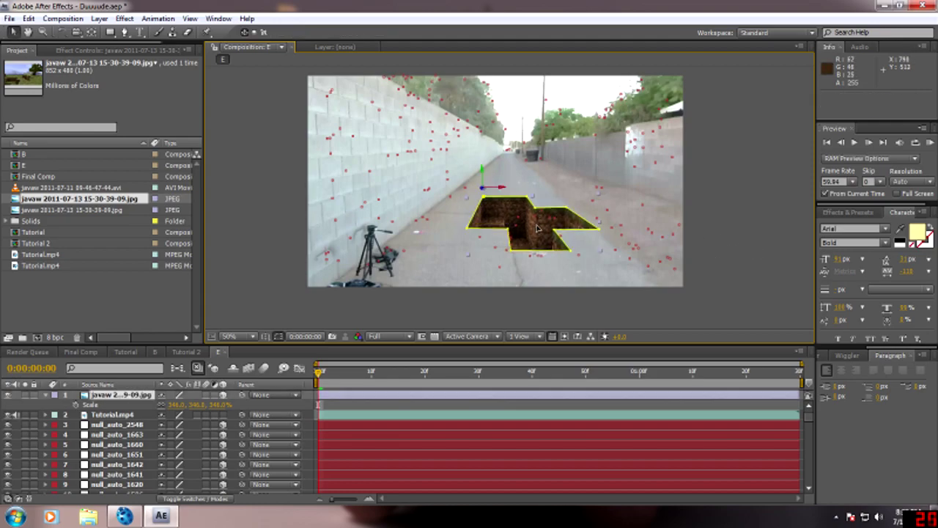
pyautogui.moveTo(529, 225); pyautogui.dragTo(523, 224)
pyautogui.click(766, 236)
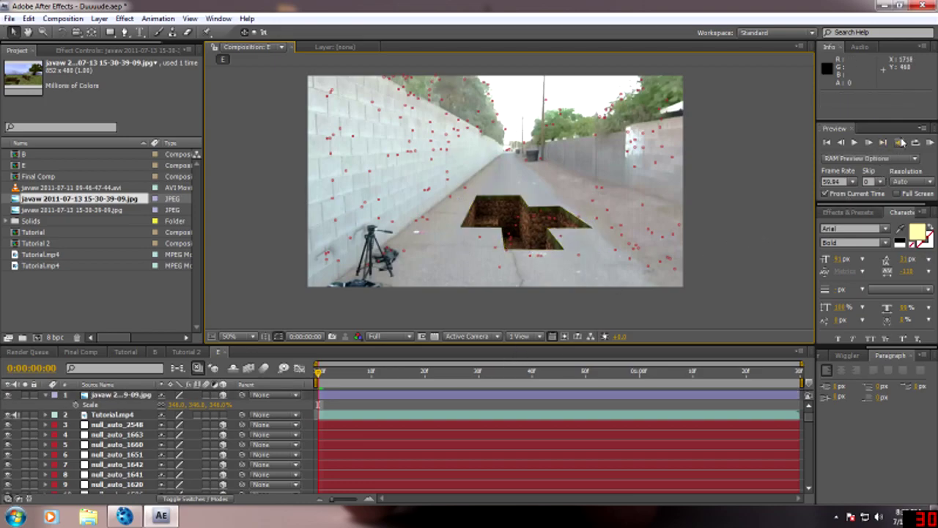
# - Run a RAM preview of composition E, then return to the first frame
pyautogui.click(928, 143)
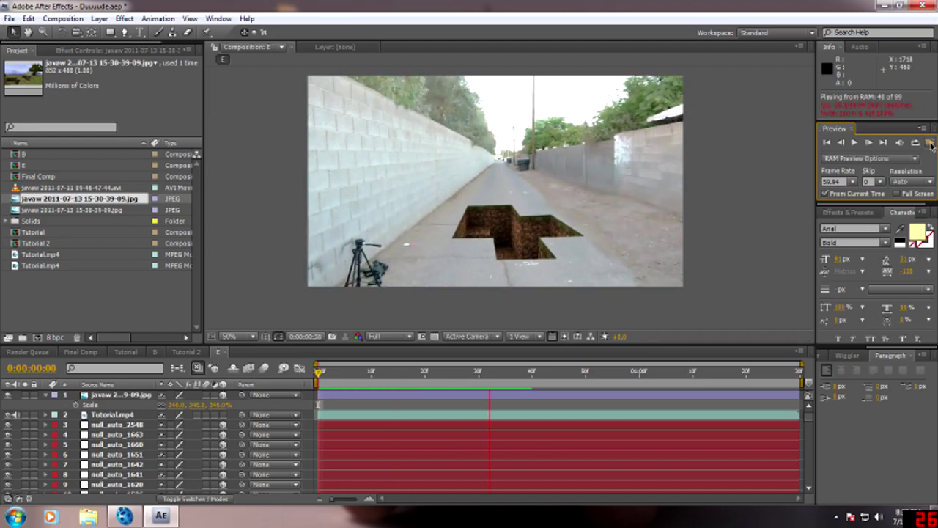
pyautogui.click(338, 370)
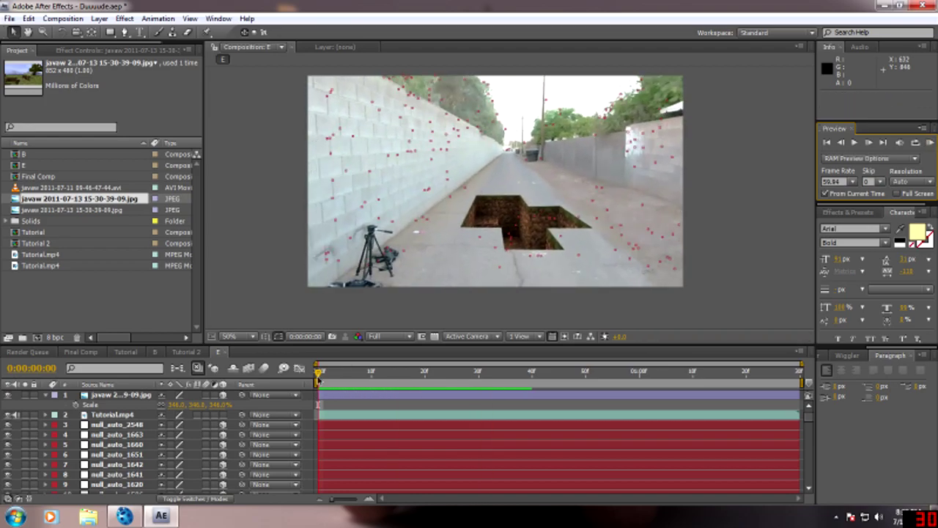
pyautogui.click(483, 229)
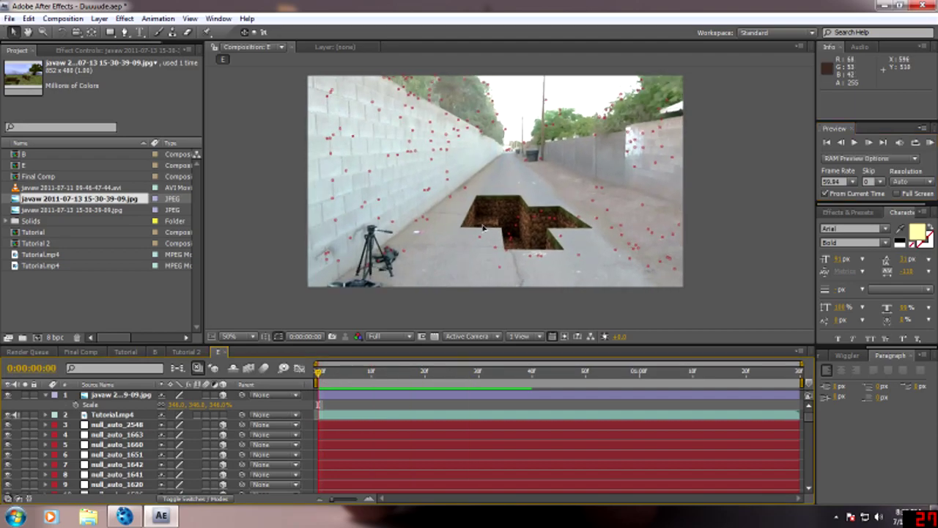
pyautogui.click(483, 228)
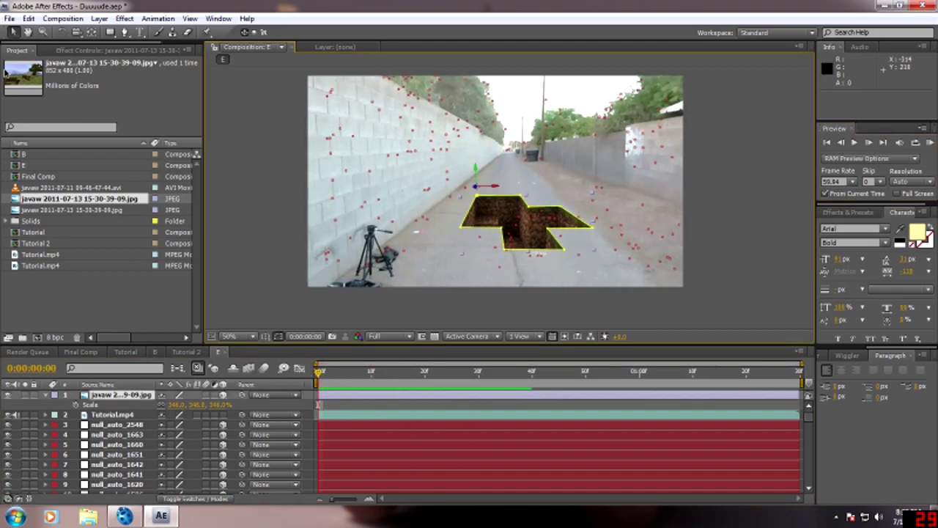
# - Apply the Color Correction > Levels effect to the dirt-hole layer
pyautogui.click(124, 19)
pyautogui.moveTo(181, 128)
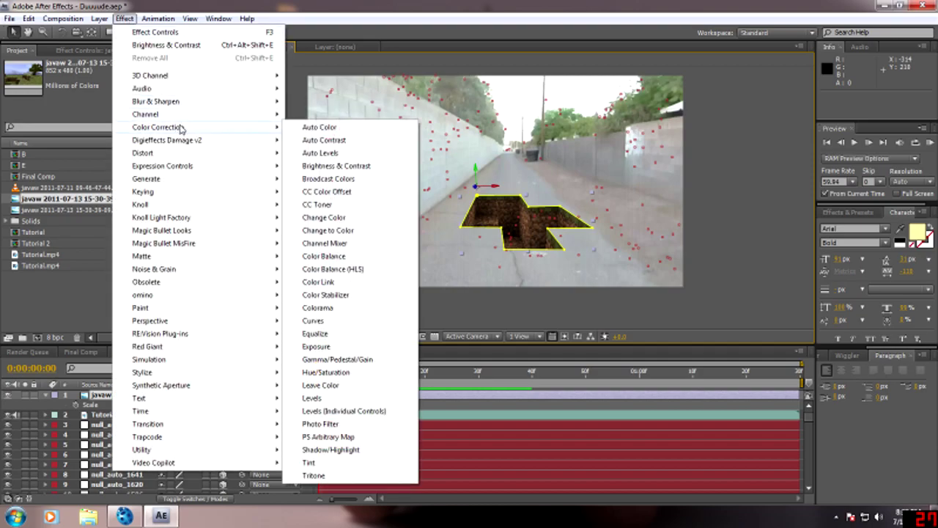
pyautogui.click(311, 398)
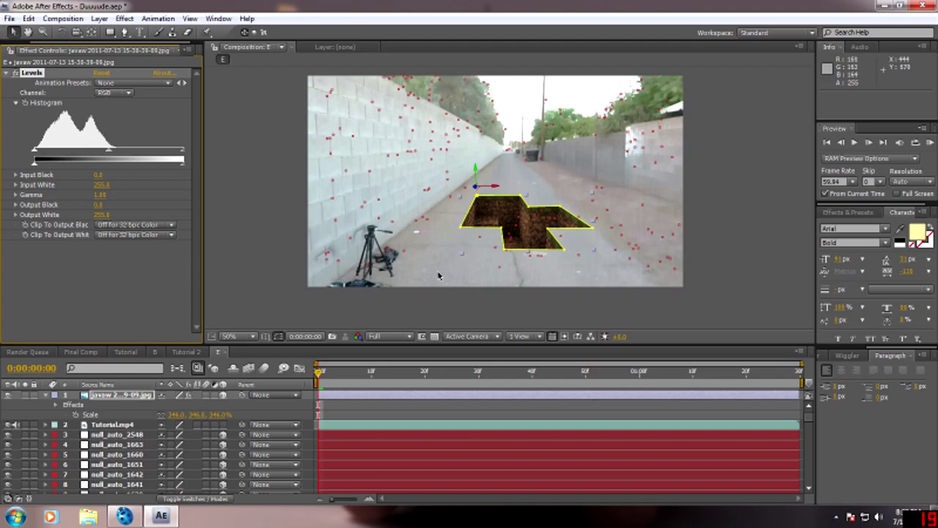
# - Zoom the viewer out to show the whole alley frame and deselect the hole layer
pyautogui.click(435, 308)
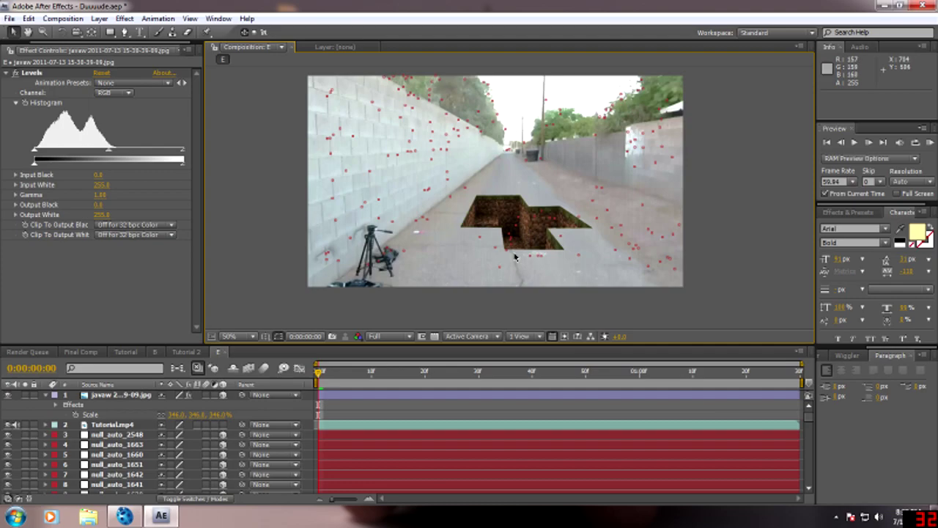
pyautogui.click(546, 210)
pyautogui.scroll(4, 546, 210)
pyautogui.hscroll(2, 550, 251)
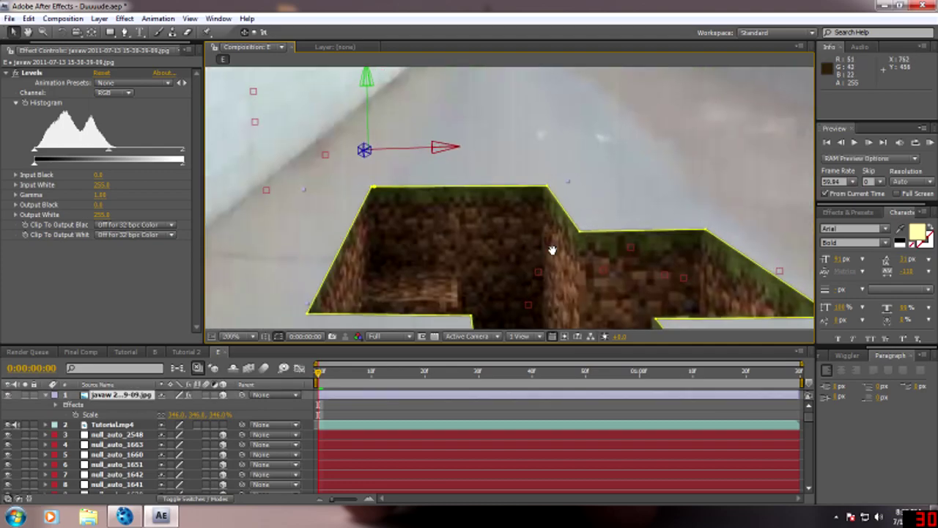
pyautogui.scroll(-2, 570, 248)
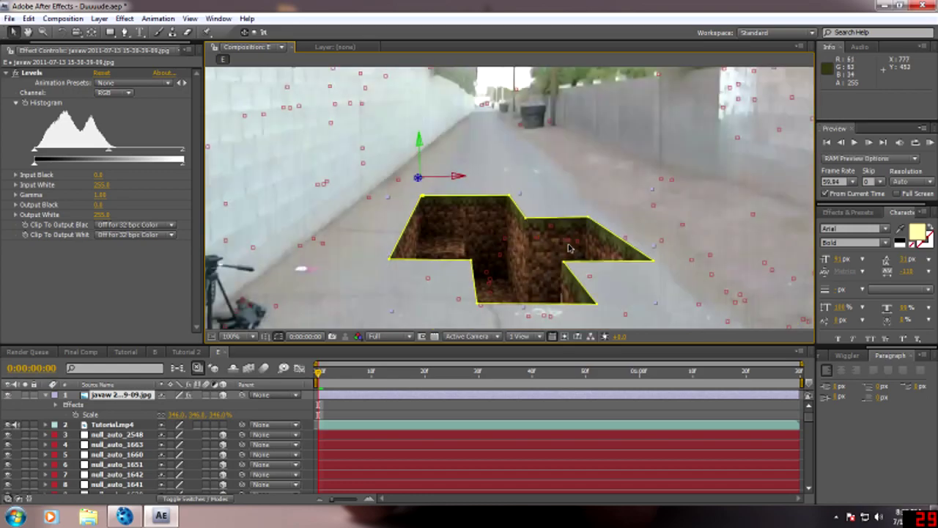
pyautogui.scroll(-1, 586, 257)
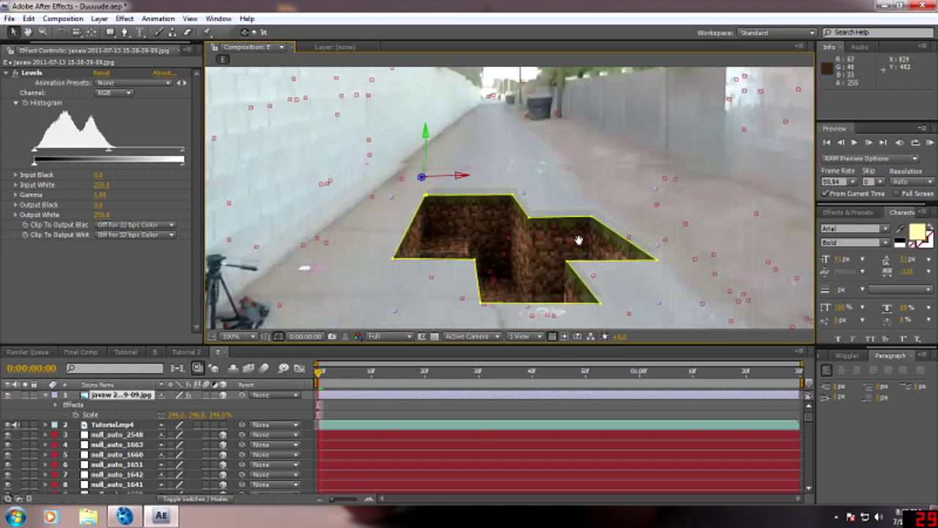
pyautogui.click(649, 299)
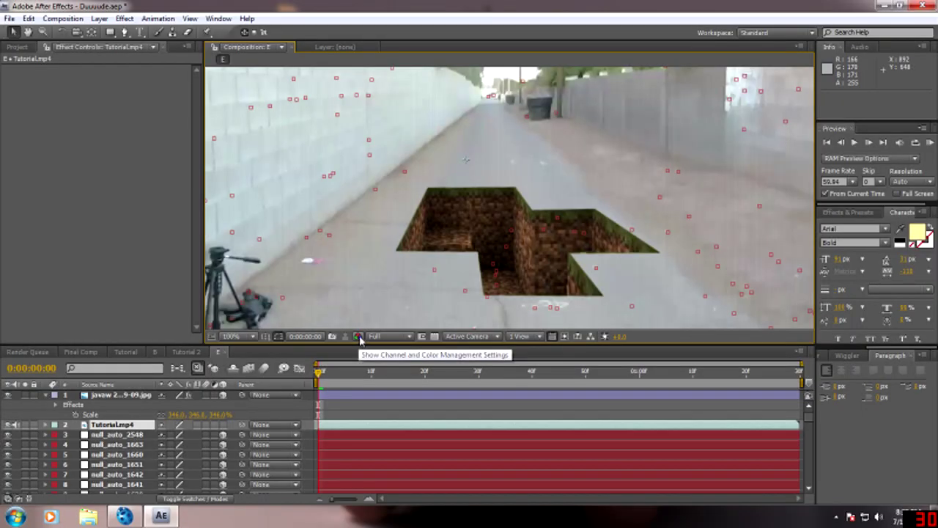
# - Set the viewer's Show Channel to Red
pyautogui.click(358, 336)
pyautogui.click(378, 367)
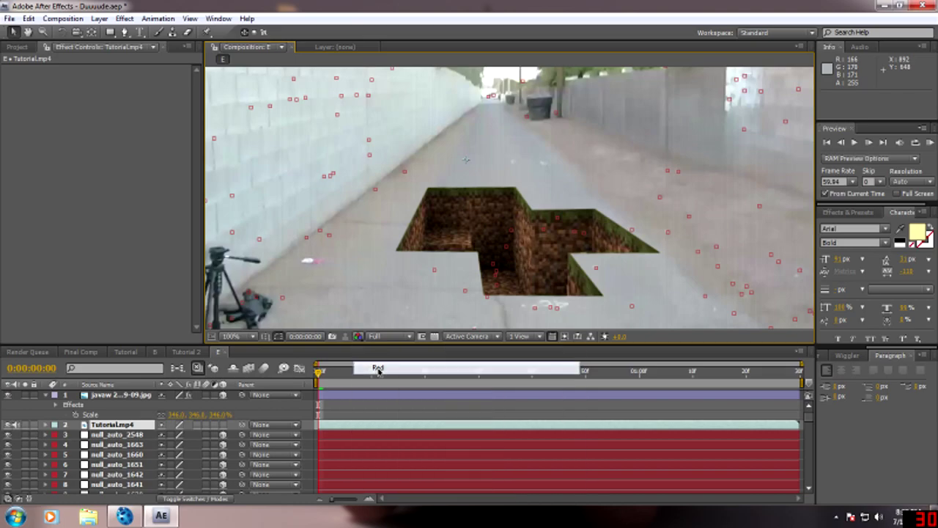
pyautogui.moveTo(627, 188); pyautogui.dragTo(572, 195)
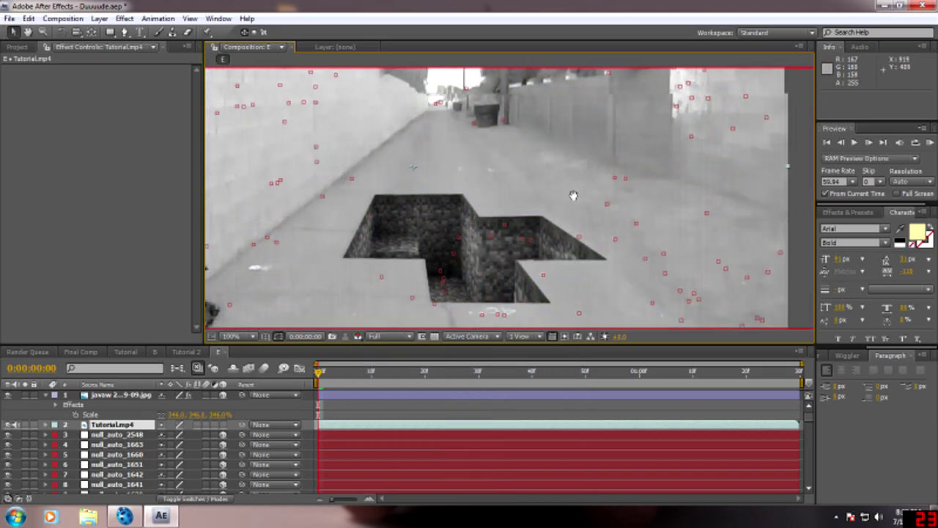
# - Switch the hole's Levels to the Red channel and raise Red Output Black to 46.0
pyautogui.click(22, 47)
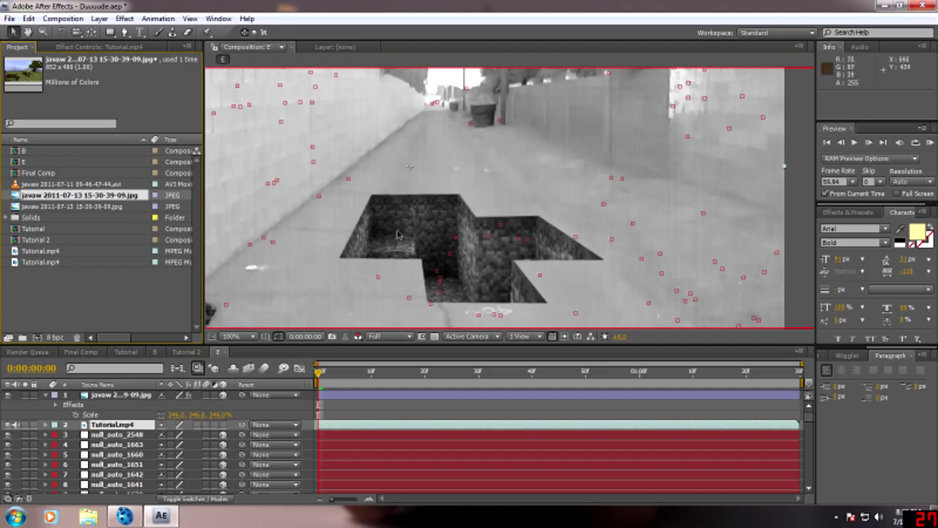
pyautogui.click(121, 395)
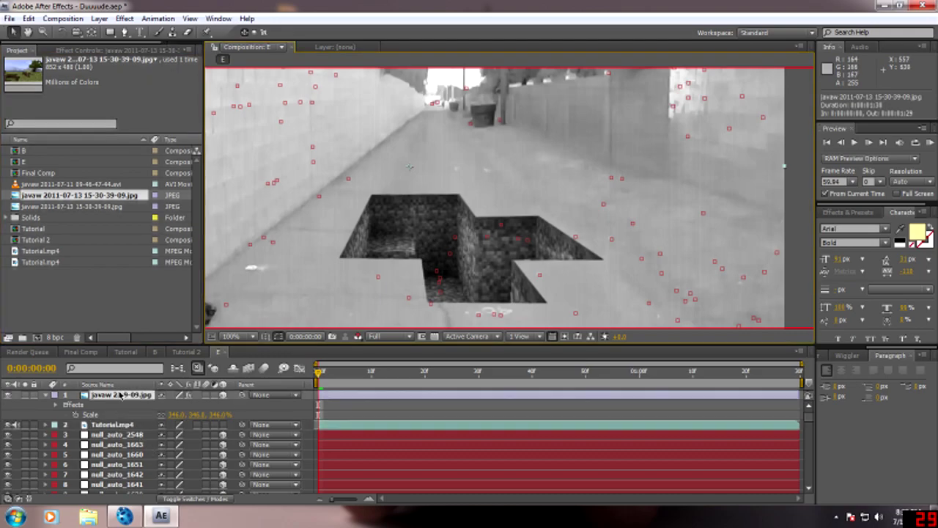
pyautogui.click(75, 50)
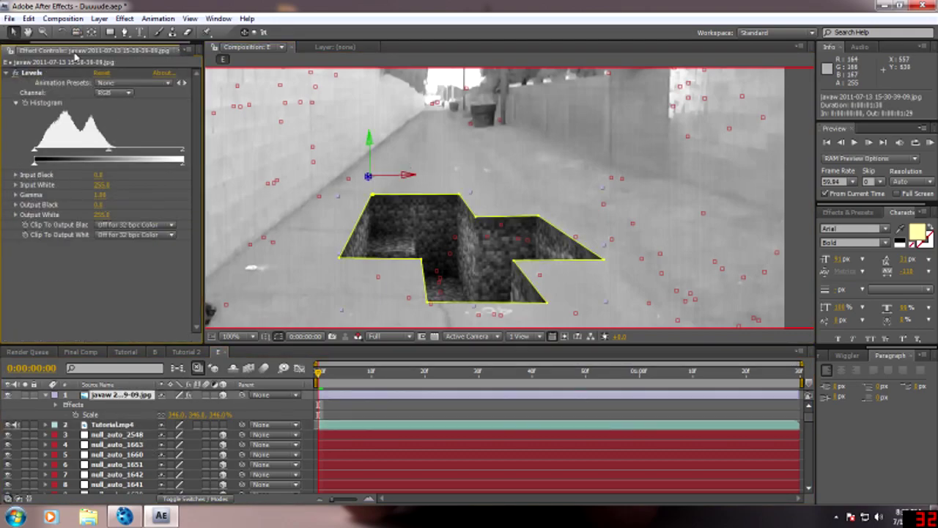
pyautogui.click(128, 94)
pyautogui.click(121, 109)
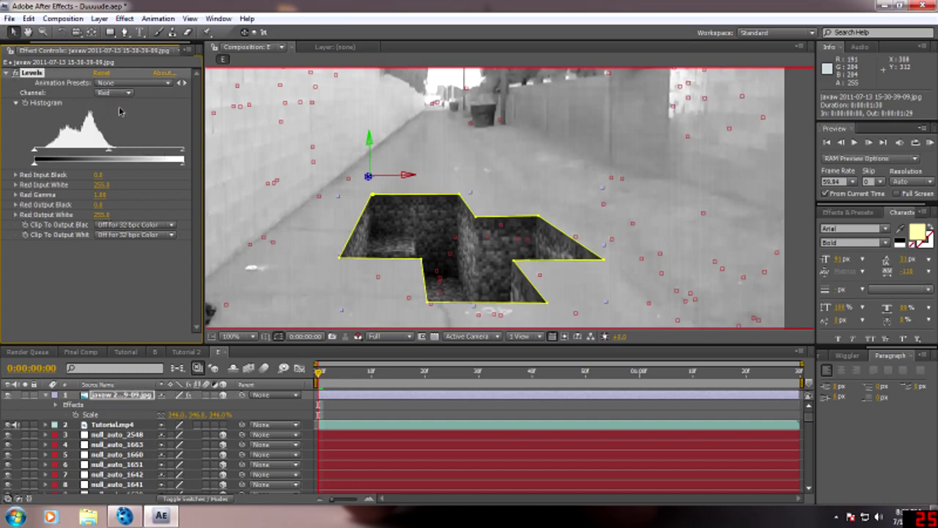
pyautogui.click(532, 286)
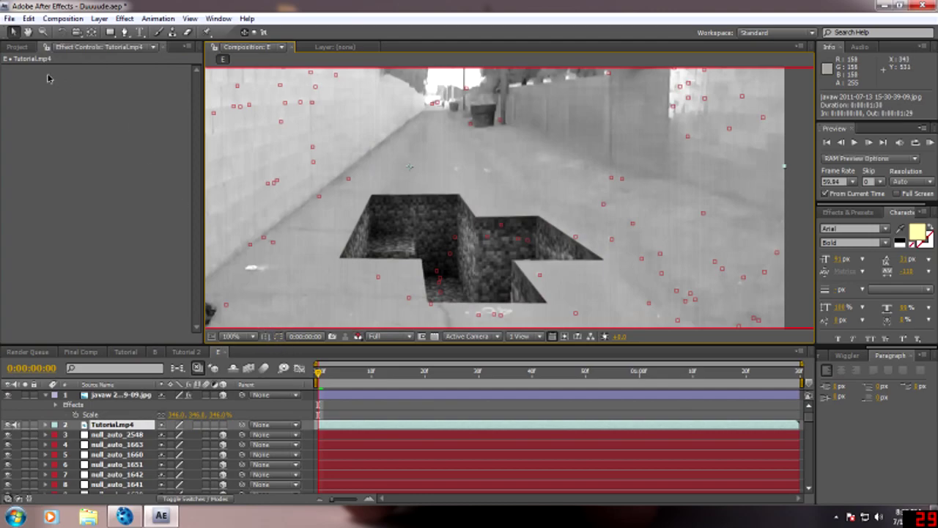
pyautogui.click(121, 395)
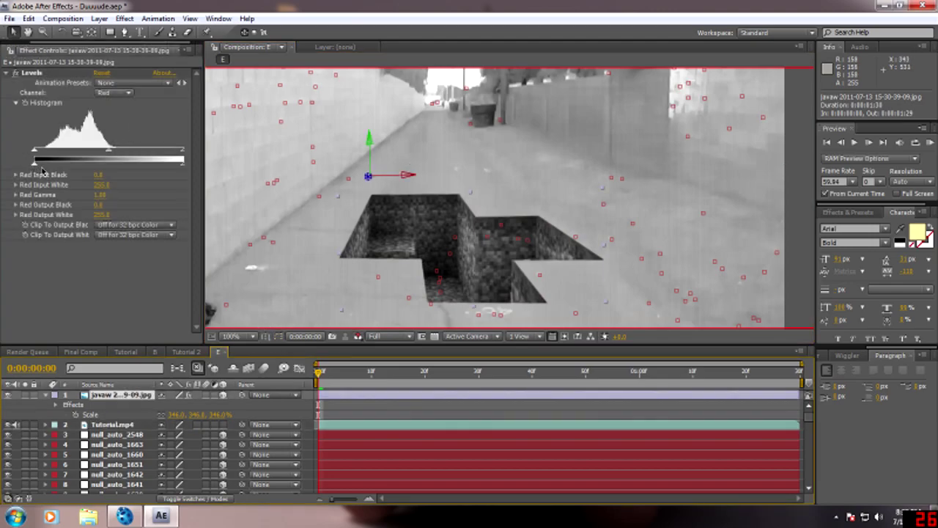
pyautogui.moveTo(35, 165); pyautogui.dragTo(63, 166)
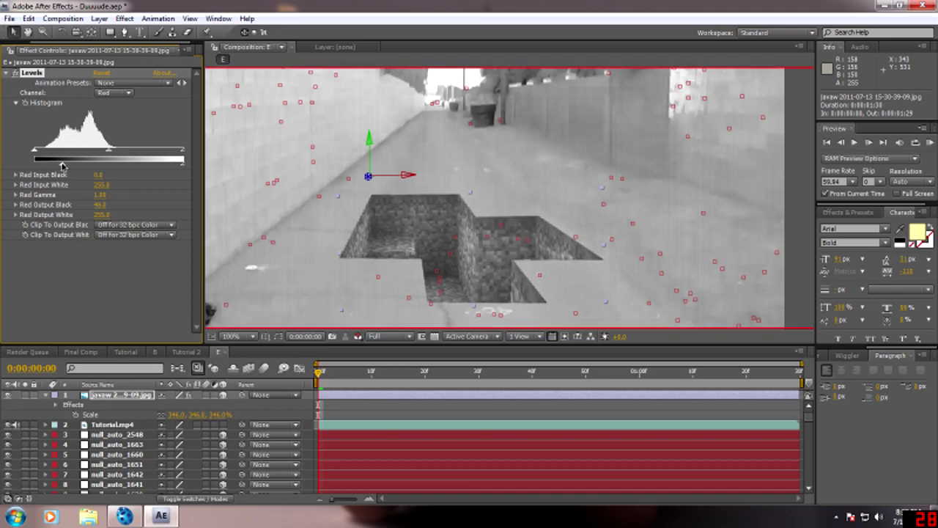
# - Show the Green channel and raise the hole's Levels Green Output Black to 66.0
pyautogui.click(359, 337)
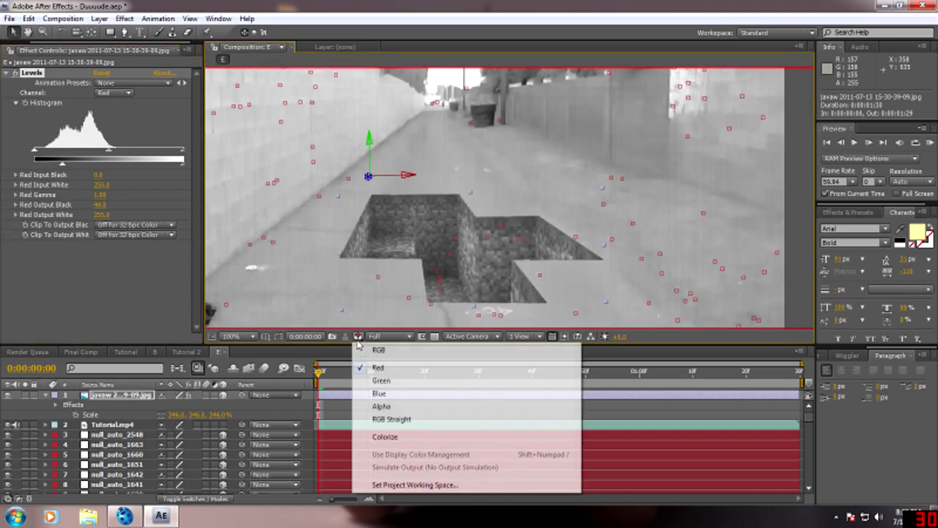
pyautogui.click(376, 389)
pyautogui.click(104, 93)
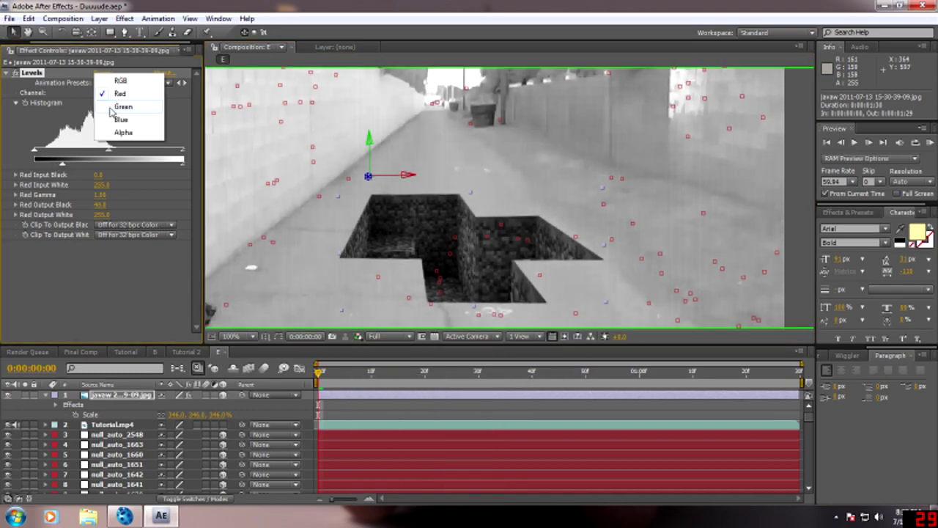
pyautogui.click(114, 103)
pyautogui.moveTo(66, 165); pyautogui.dragTo(78, 163)
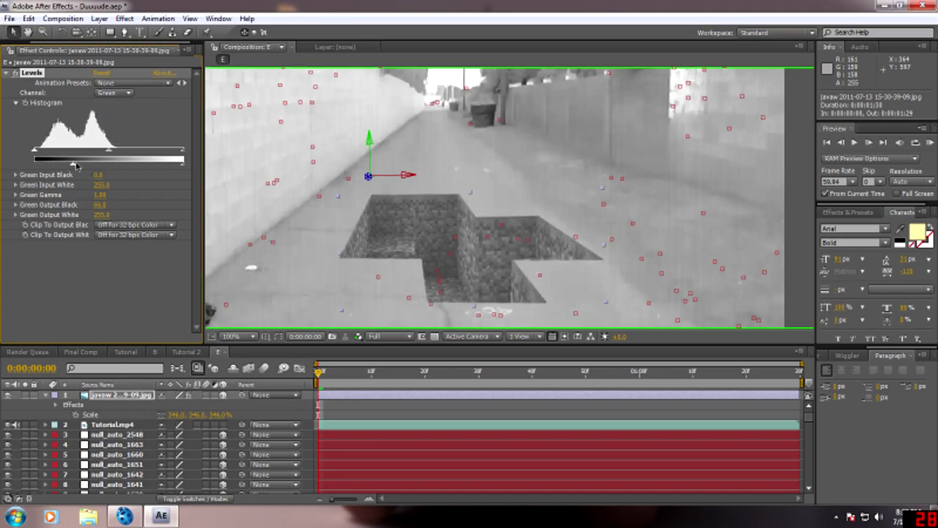
# - Show the Blue channel and raise the hole's Levels Blue Output Black to 89.8
pyautogui.click(358, 337)
pyautogui.click(364, 393)
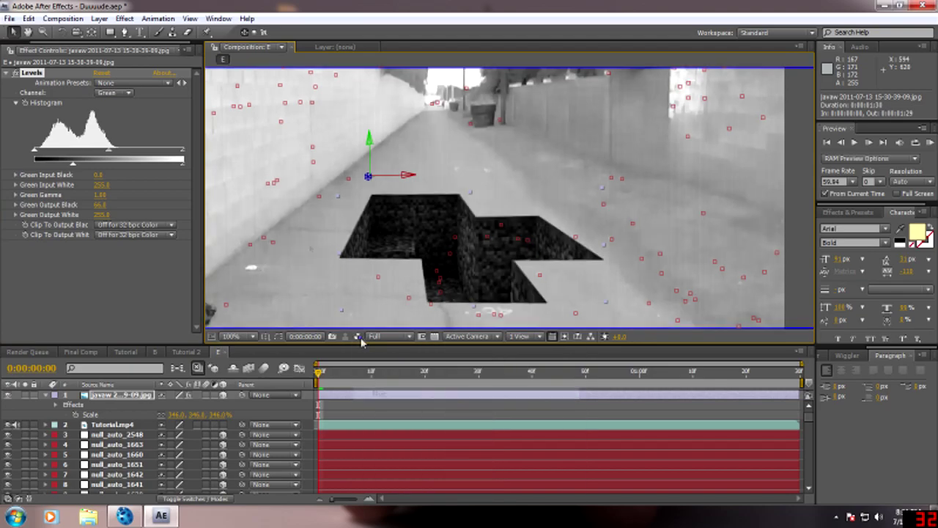
pyautogui.click(114, 93)
pyautogui.click(121, 106)
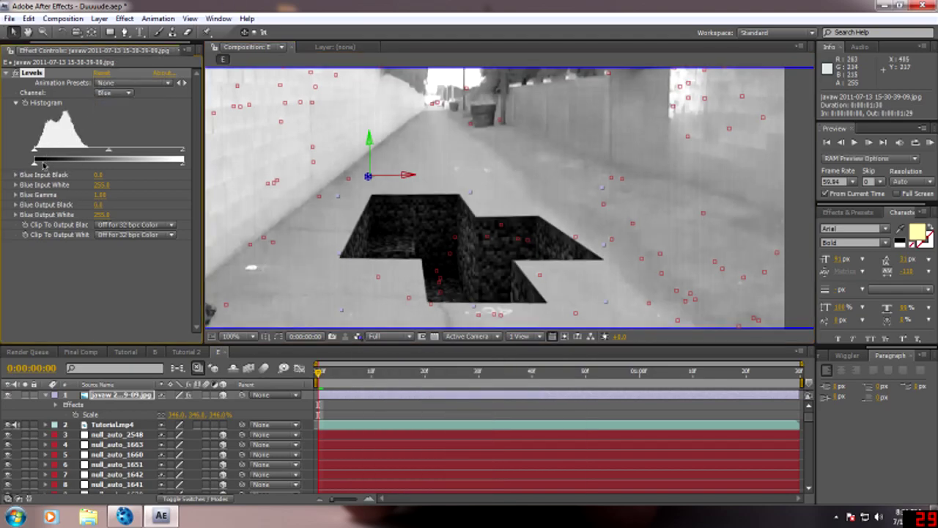
pyautogui.moveTo(55, 164); pyautogui.dragTo(84, 164)
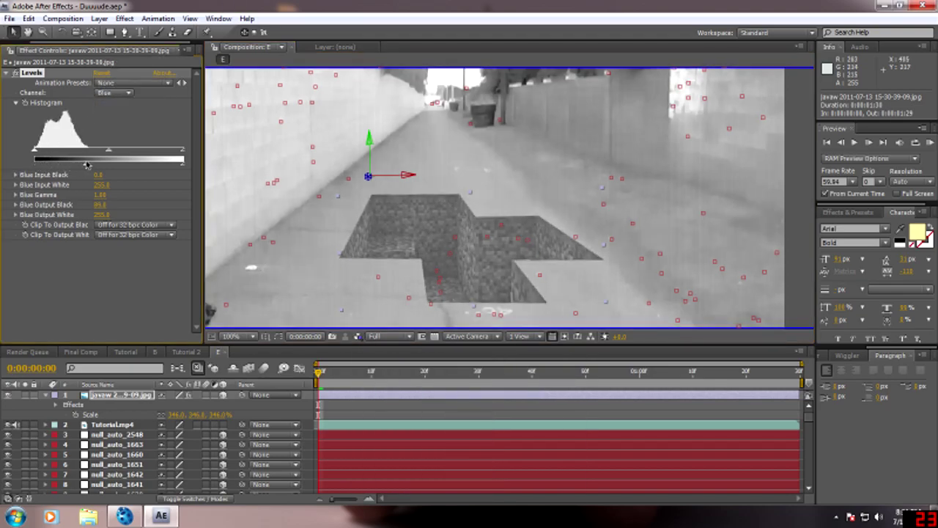
# - Return the viewer to RGB and zoom out to see the whole frame
pyautogui.click(359, 337)
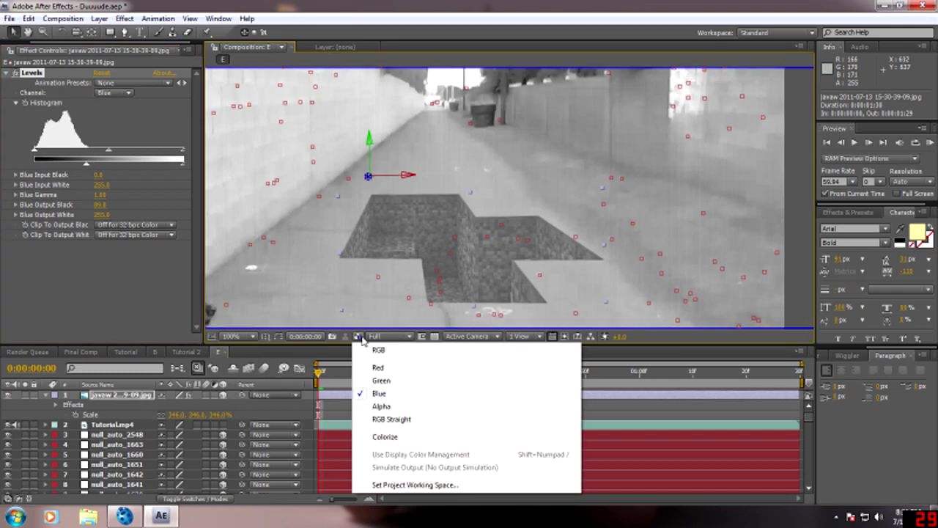
pyautogui.click(378, 351)
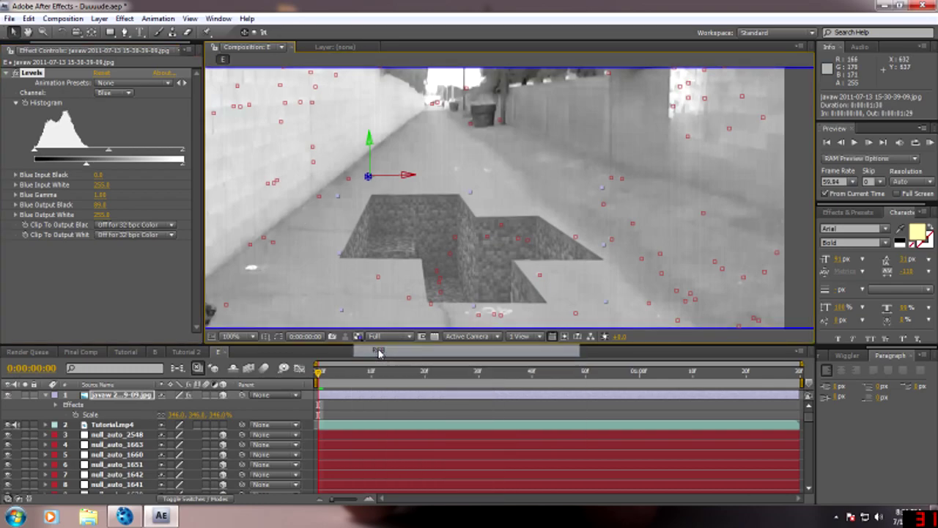
pyautogui.press(',')
pyautogui.press(',')
# - Inspect the null_auto_2548, 1663 and 1651 track layers, deselect them, then switch to comp B
pyautogui.click(710, 293)
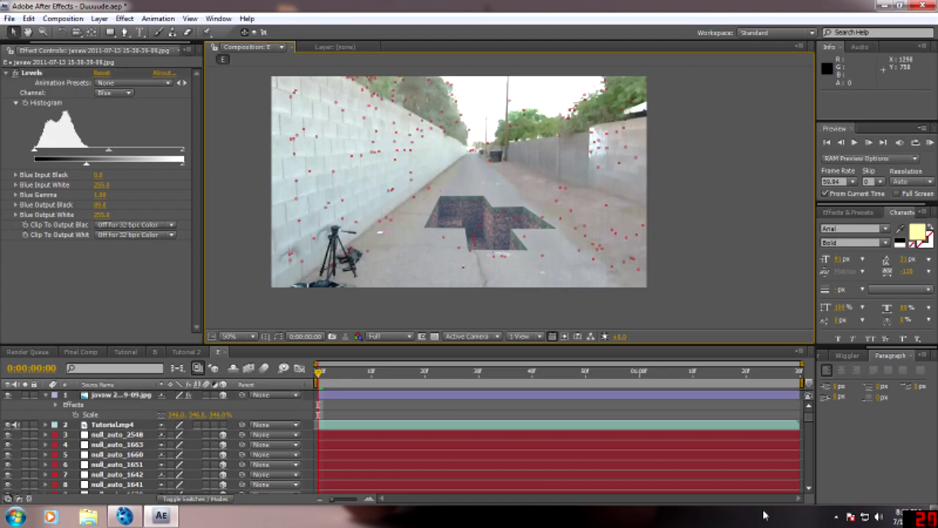
pyautogui.moveTo(489, 191); pyautogui.dragTo(487, 211)
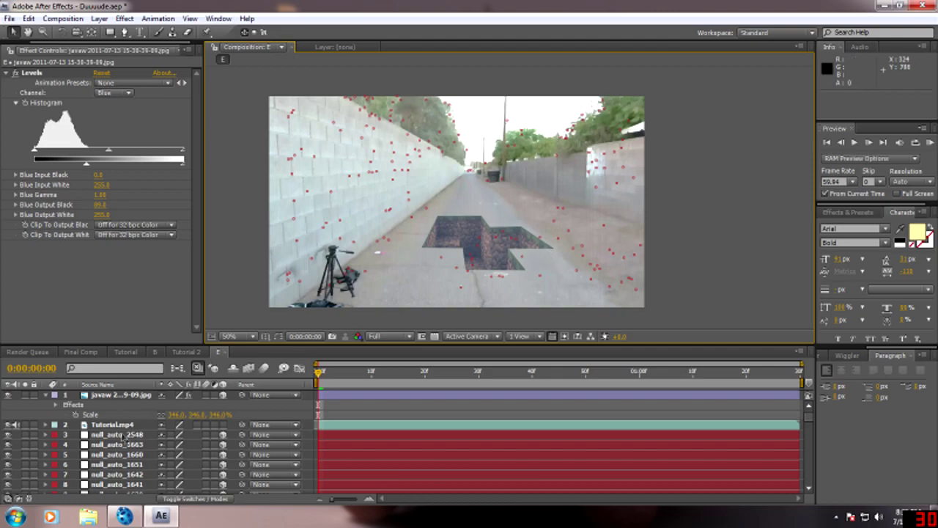
pyautogui.click(117, 434)
pyautogui.click(117, 444)
pyautogui.click(117, 464)
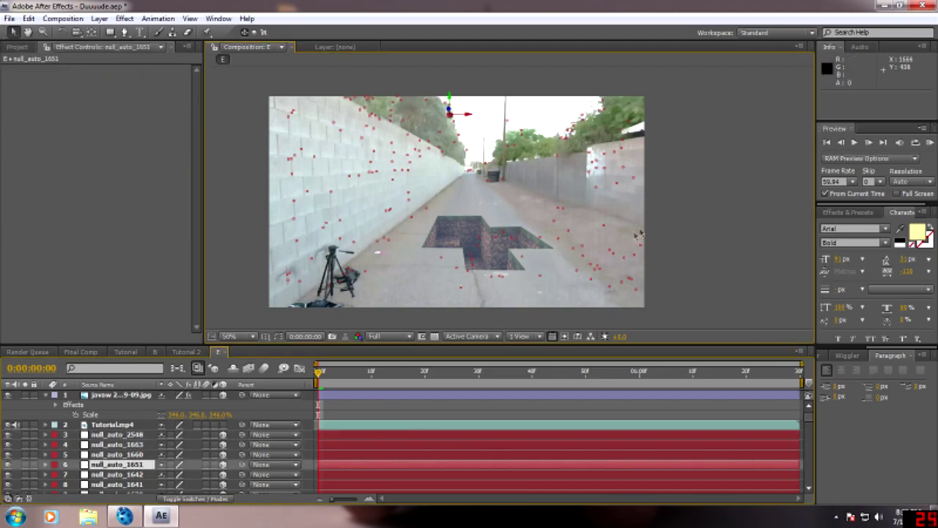
pyautogui.click(291, 378)
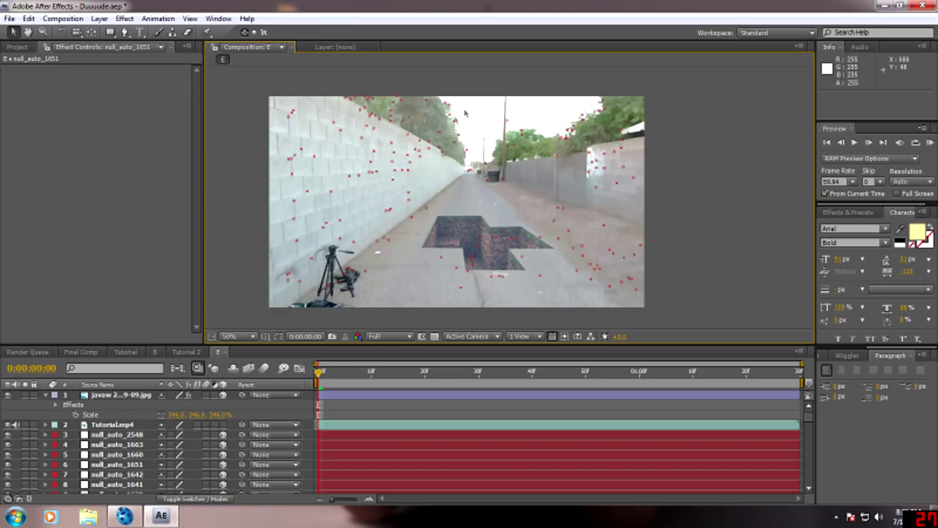
pyautogui.click(155, 352)
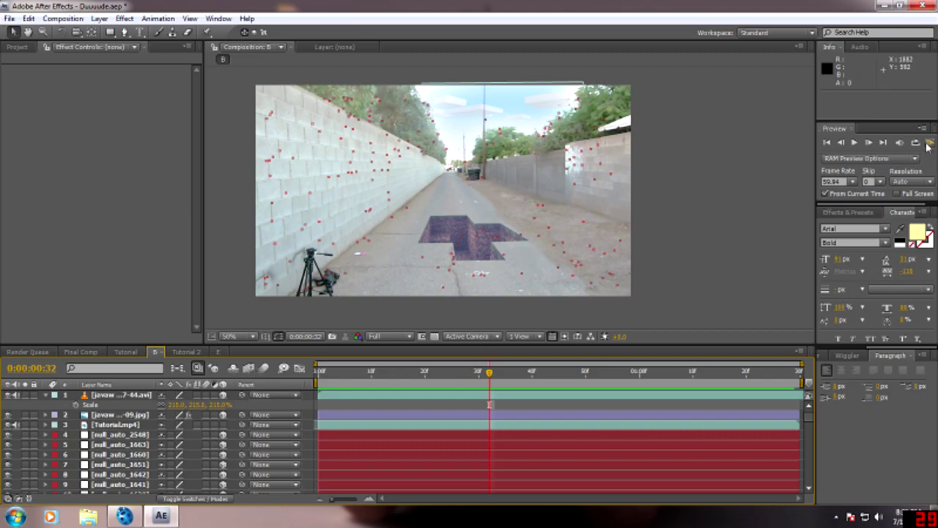
# - RAM-preview composition B, stop playback with Space, and go back to composition E
pyautogui.click(929, 144)
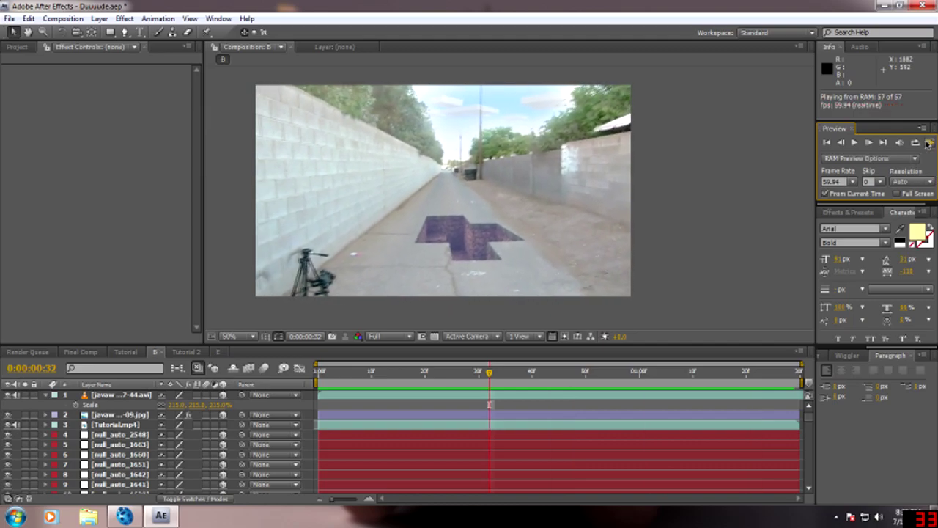
pyautogui.press('space')
pyautogui.click(218, 352)
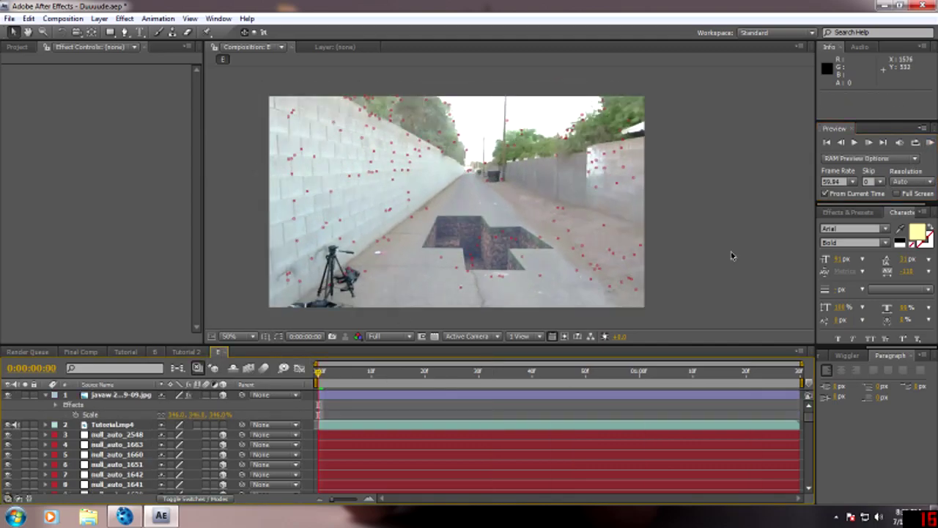